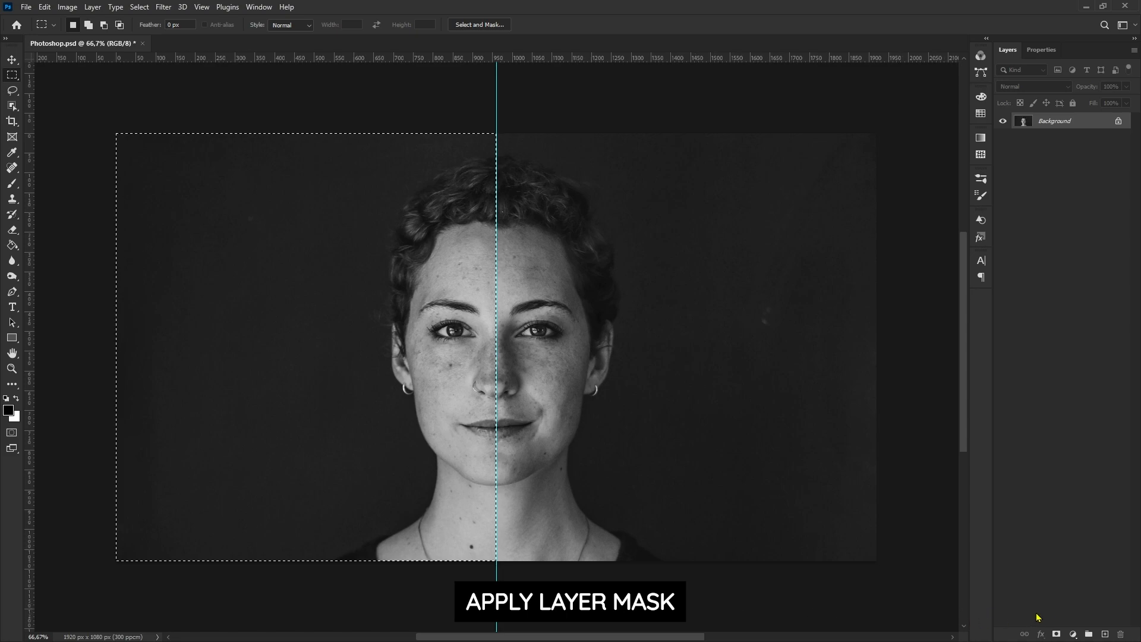
Add a layer mask to the portrait from the half-canvas selection, and duplicate the masked layer.
left_click(1056, 635)
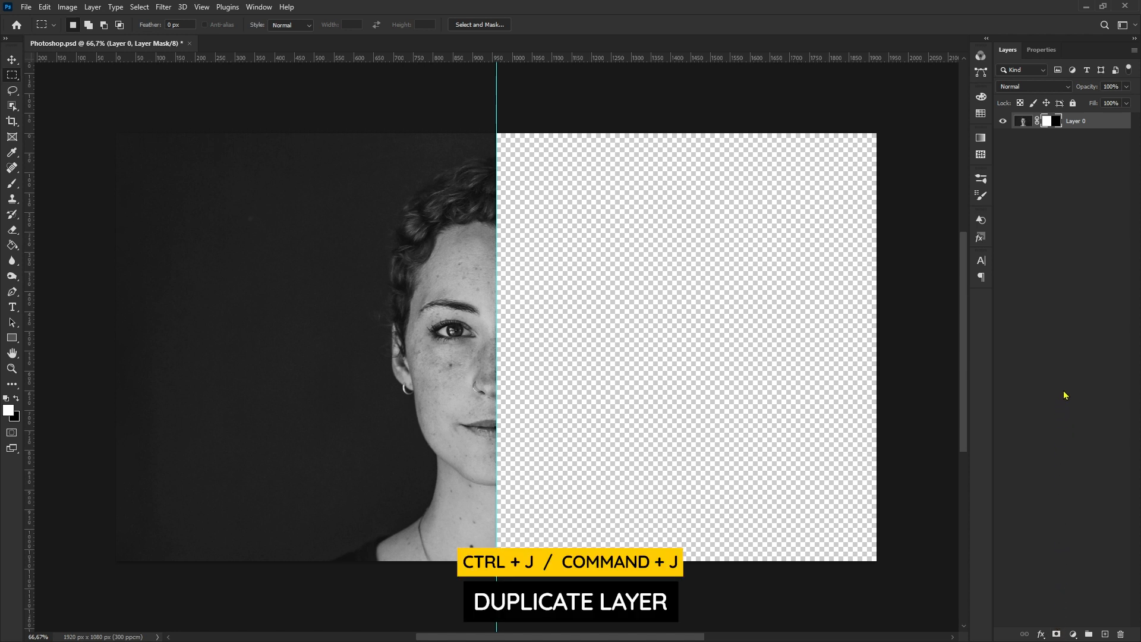
key("ctrl+j")
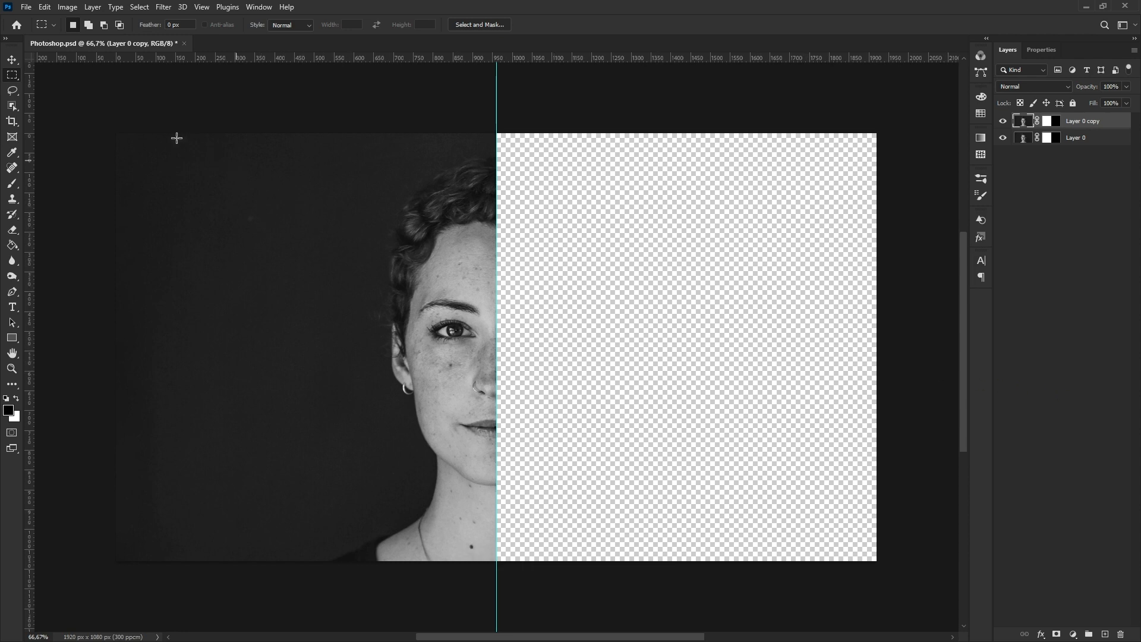
Flip the duplicated portrait layer horizontally so it mirrors the masked half across the centre guide.
left_click(45, 7)
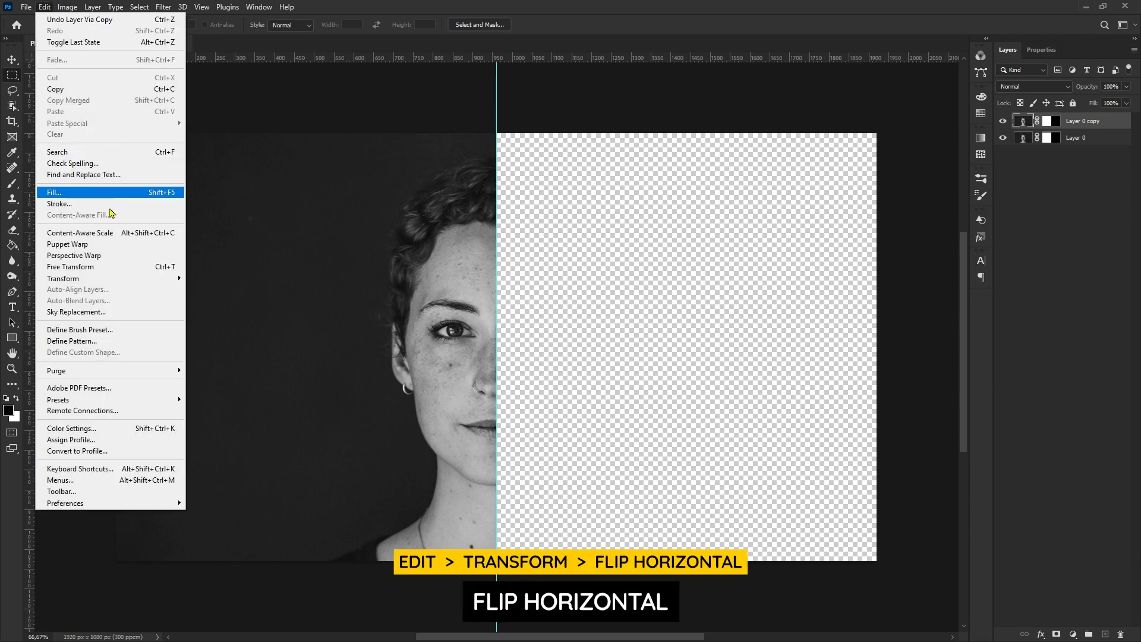
mouse_move(101, 281)
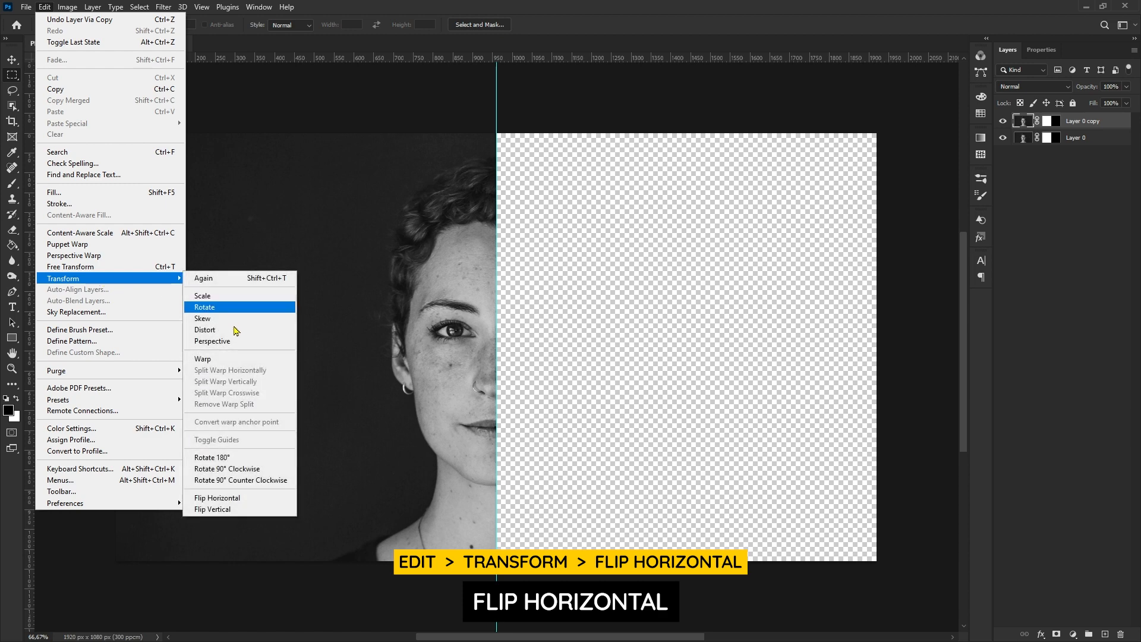
left_click(239, 499)
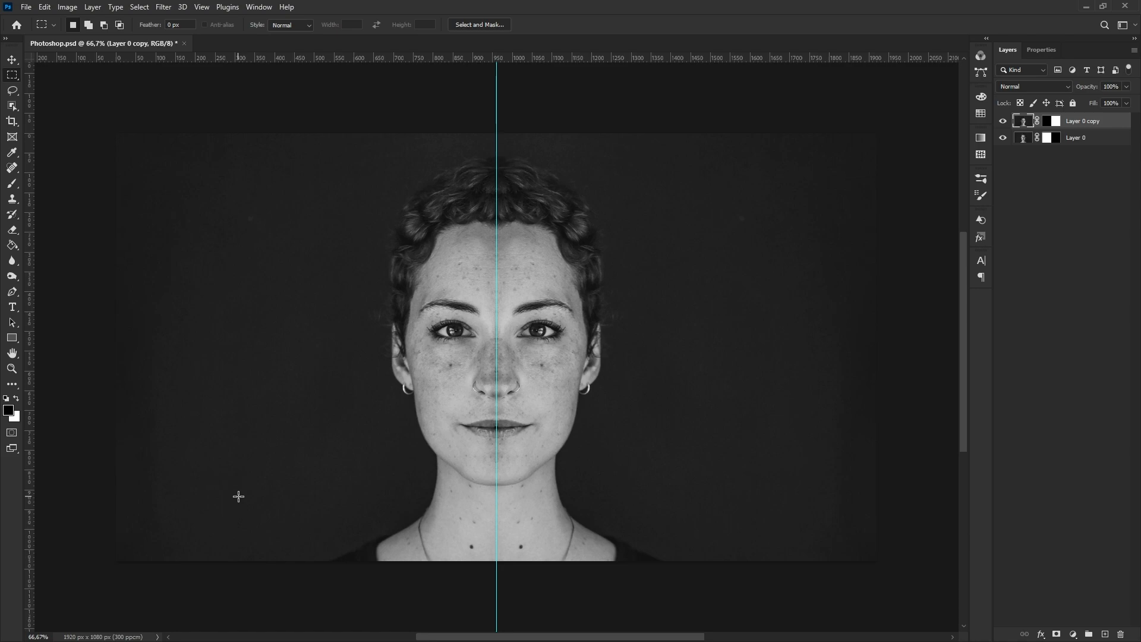
left_click(15, 61)
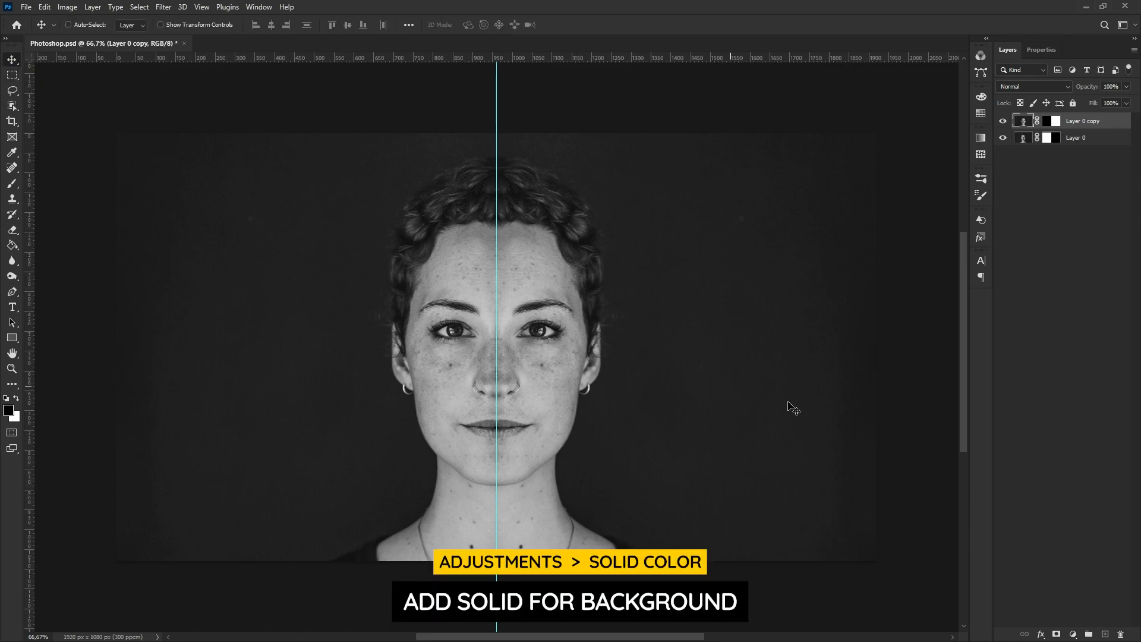
Add a Solid Color fill layer in black (000000).
left_click(1073, 635)
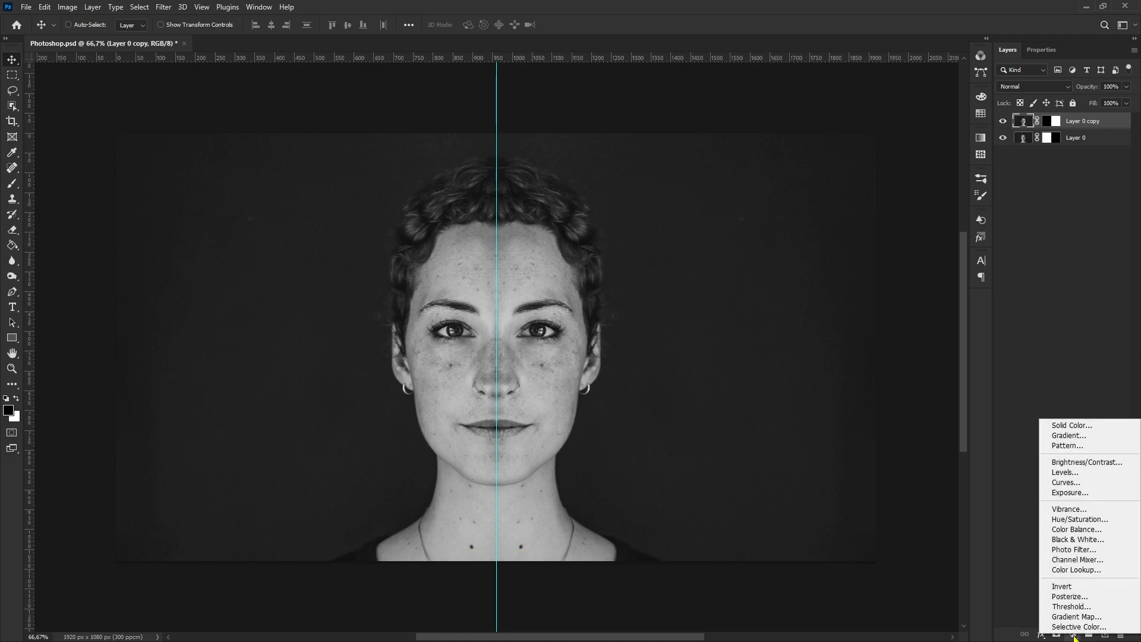
left_click(1070, 424)
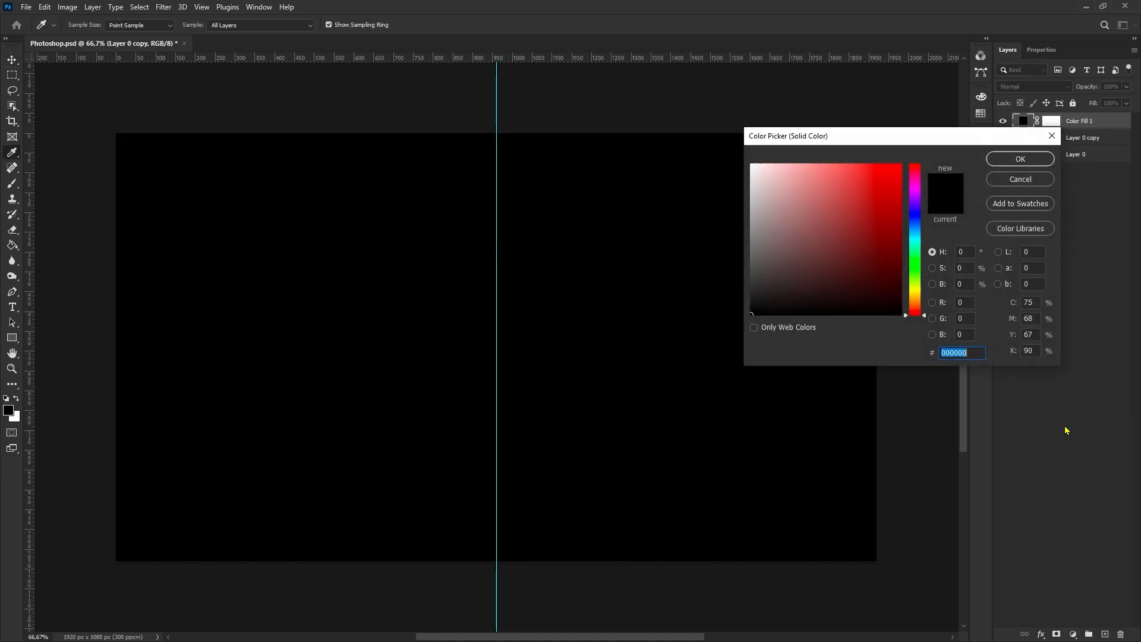
left_click_drag(754, 298, 706, 335)
left_click(1005, 159)
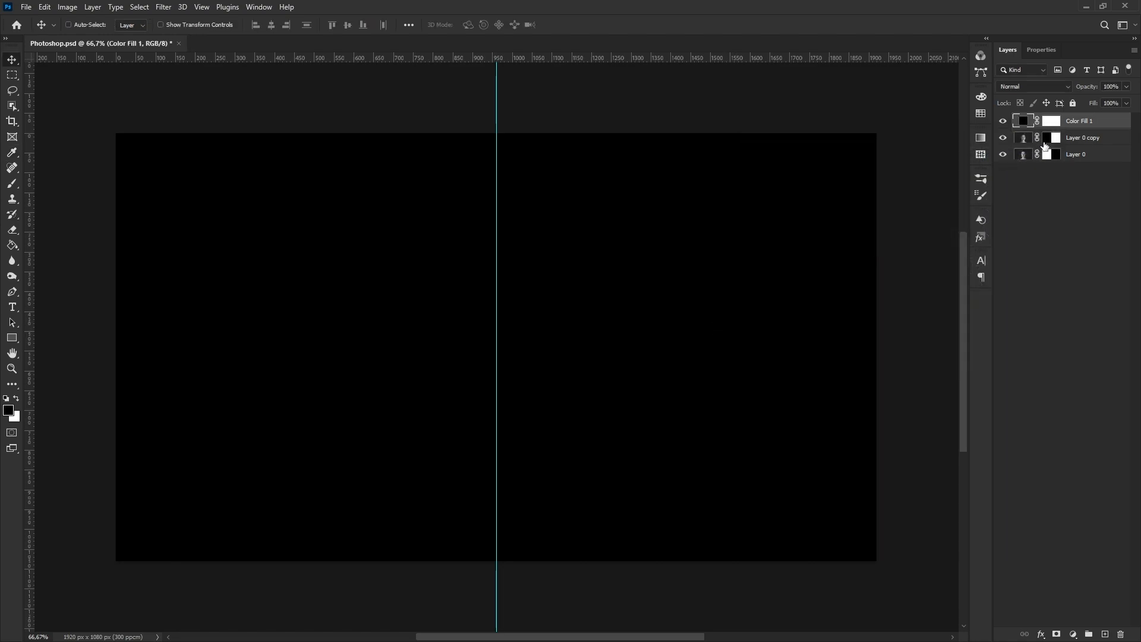
Rename the colour fill layer to Background and move it to the bottom of the layer stack.
type("Background")
key("Return")
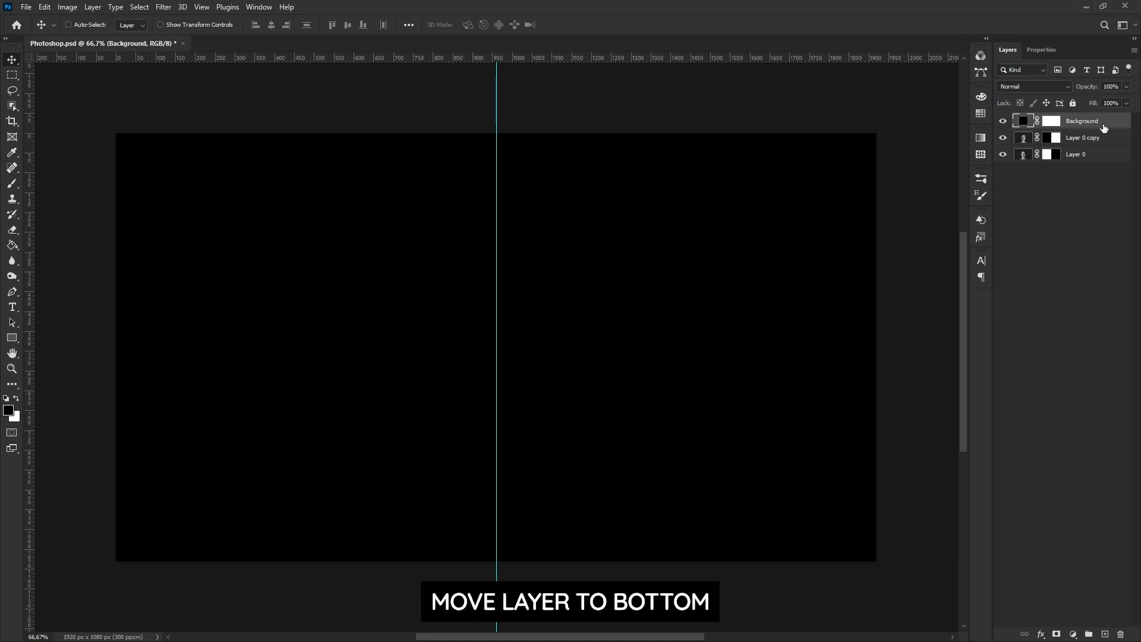
left_click_drag(1103, 126, 1093, 166)
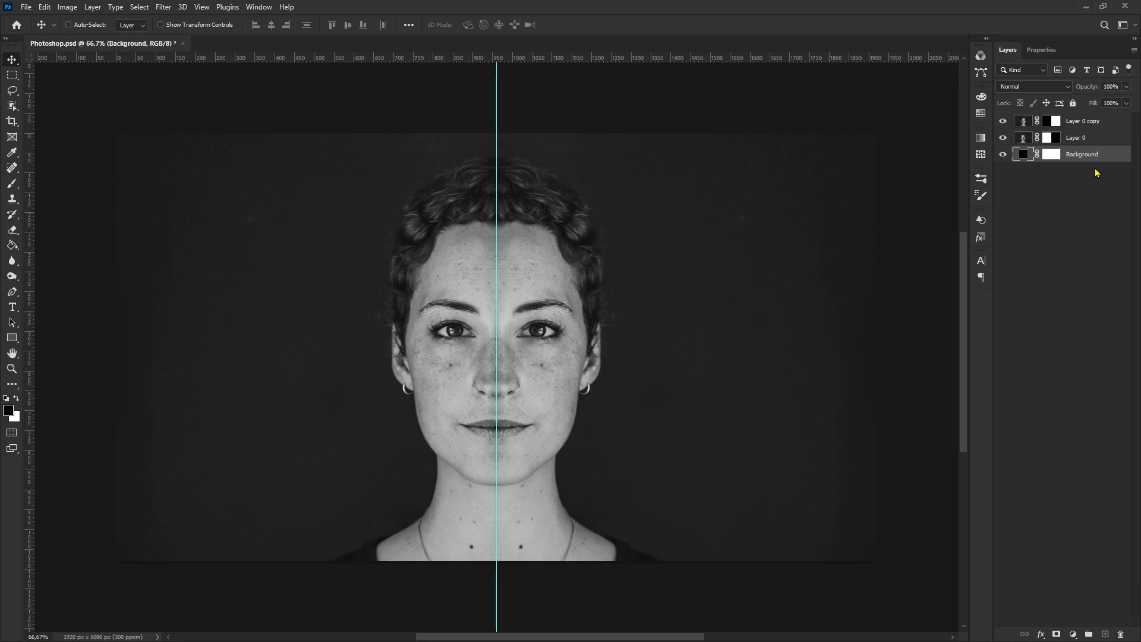
Create a paragraph text box from the centre guide across the mirrored half, with ONE, TWO, THREE, FOUR, FIVE and SIX on separate lines.
left_click(1108, 126)
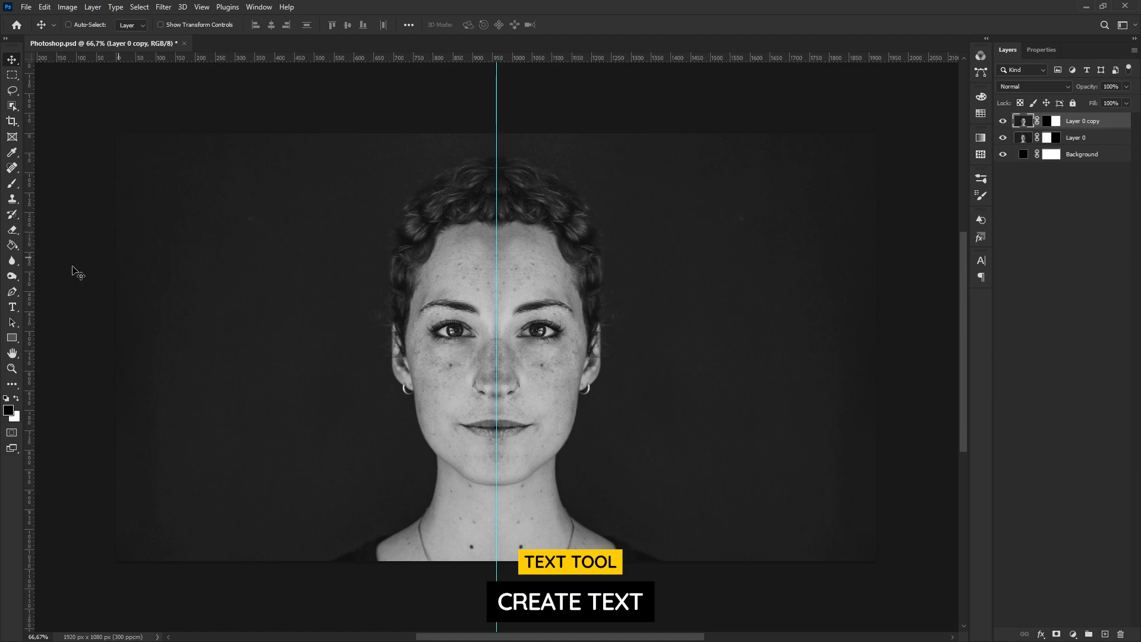
left_click(12, 306)
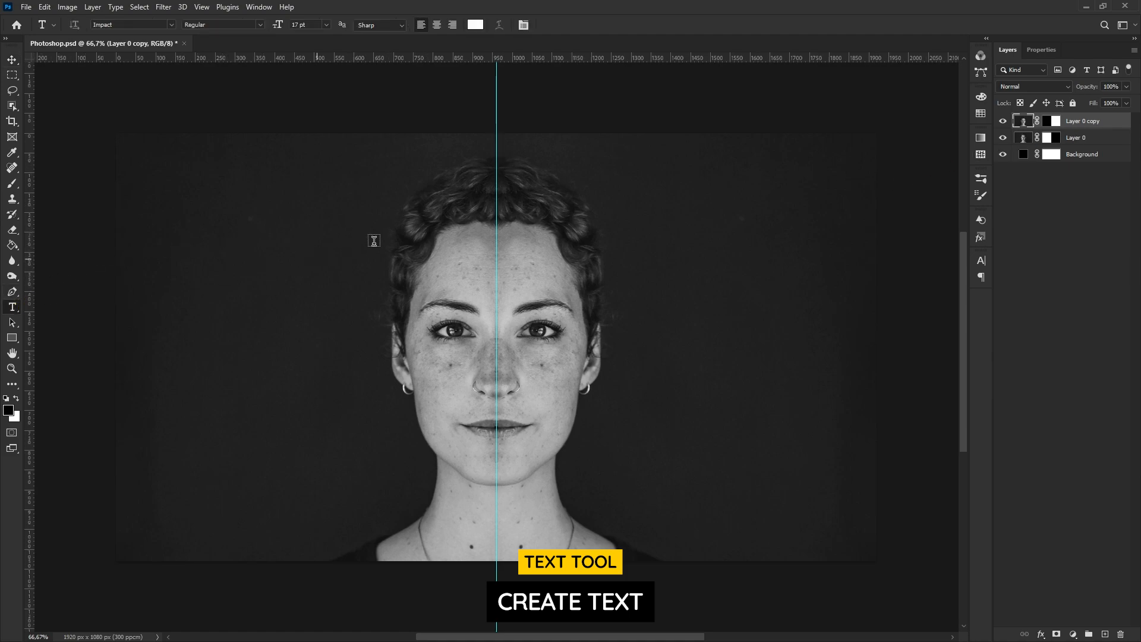
left_click_drag(504, 159, 833, 539)
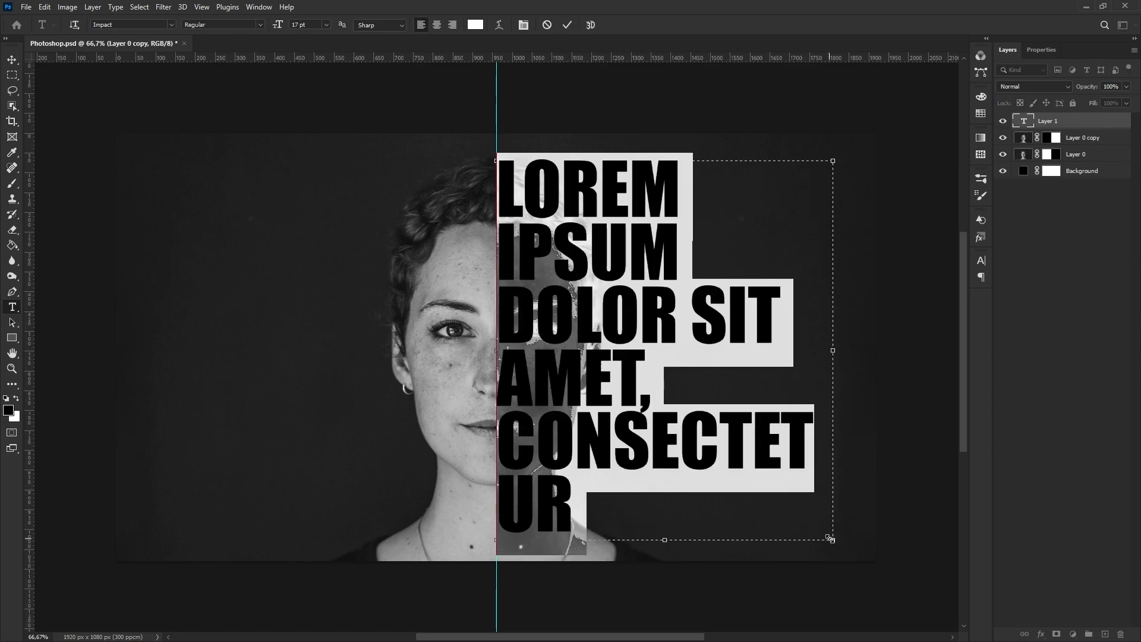
type("ONE TWO ")
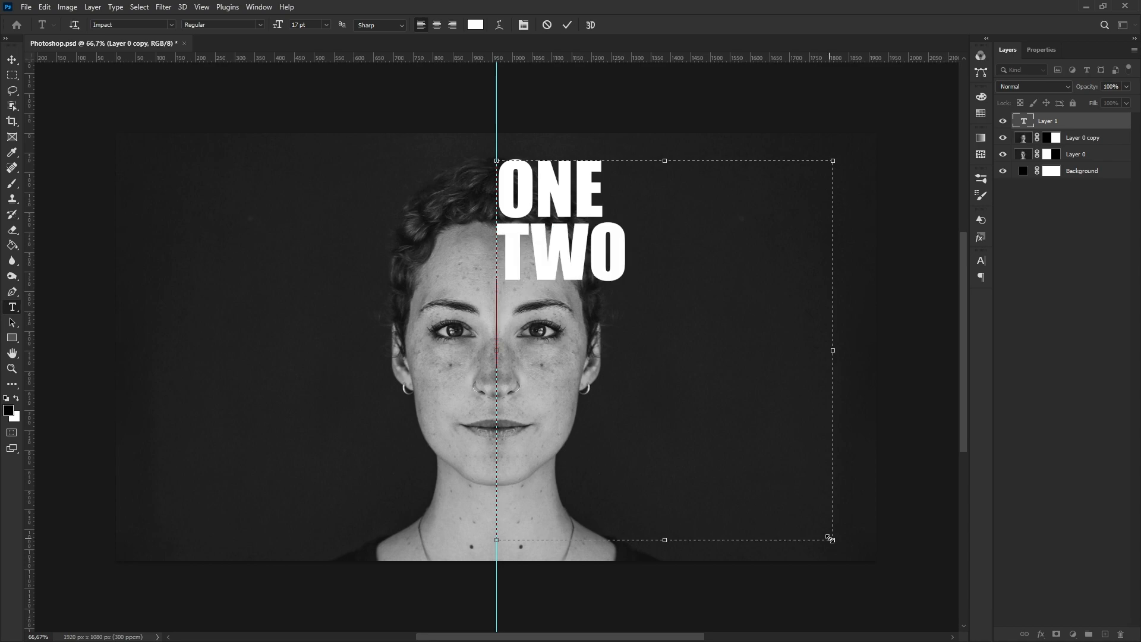
type("THREE")
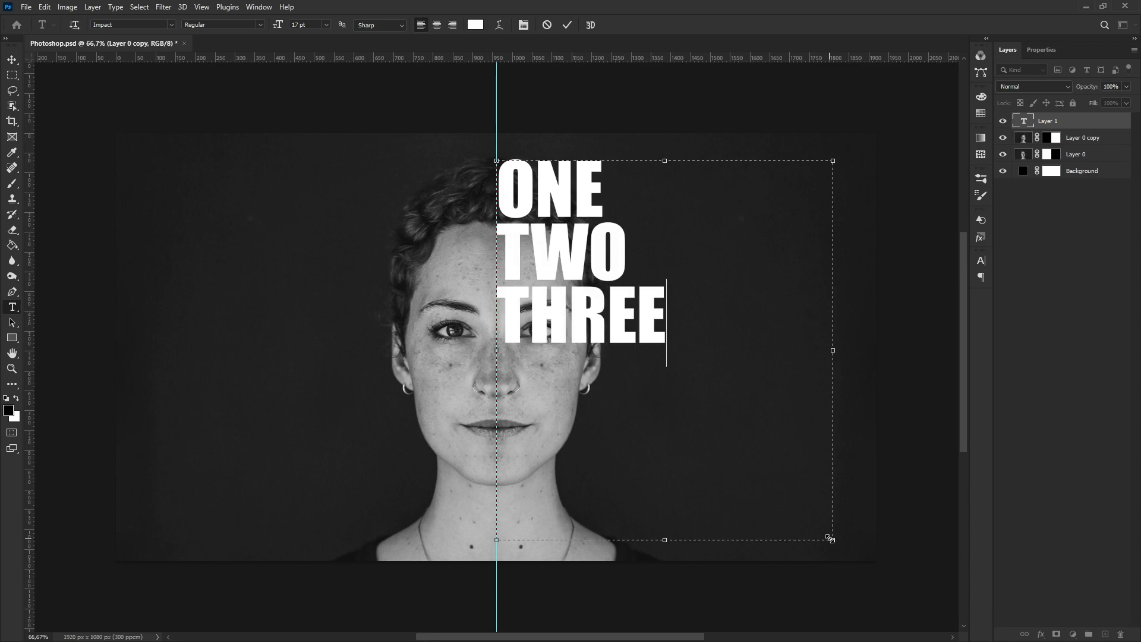
key("Return")
type("FOUR")
key("Return")
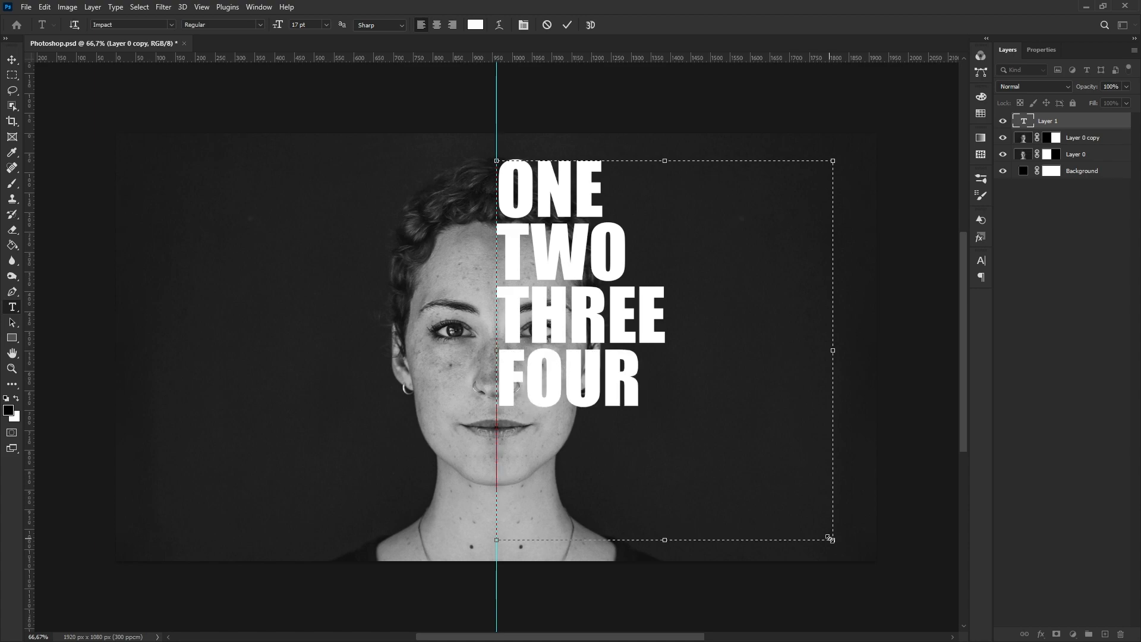
type("FIVE")
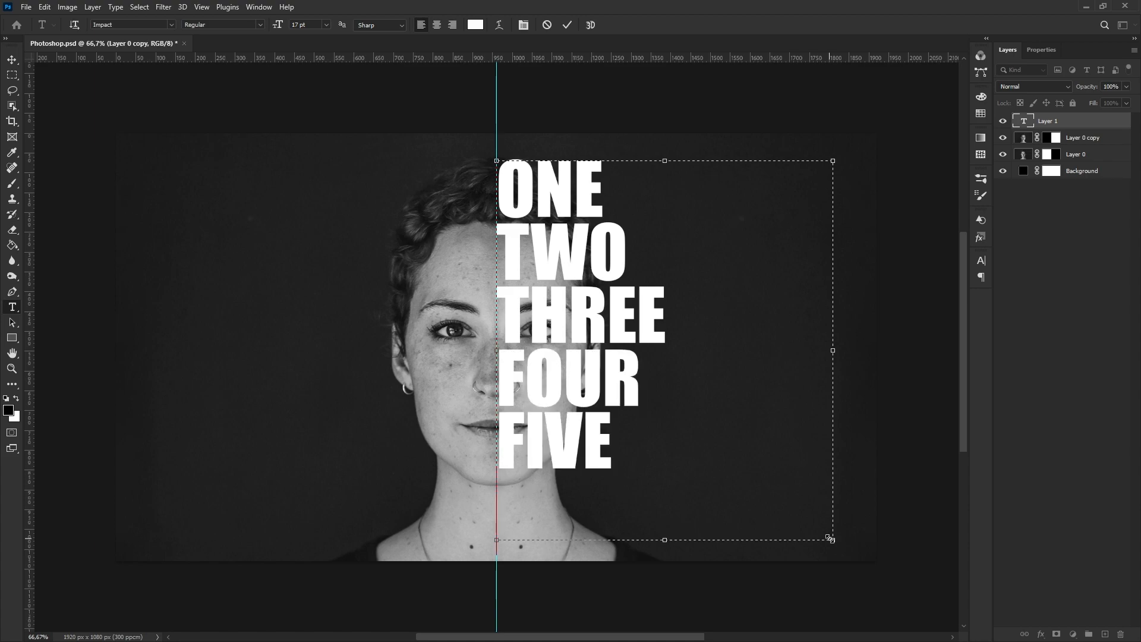
key("Return")
type("SIX")
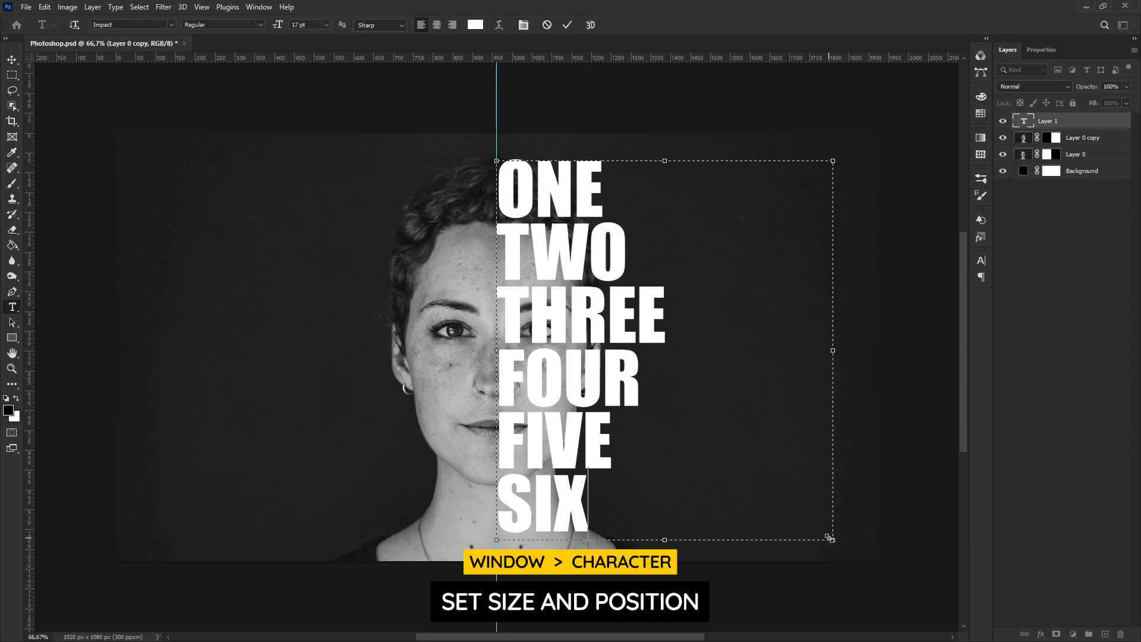
Set all of the text to a 17 pt font size with 15 pt leading and commit it.
left_click_drag(588, 498, 484, 209)
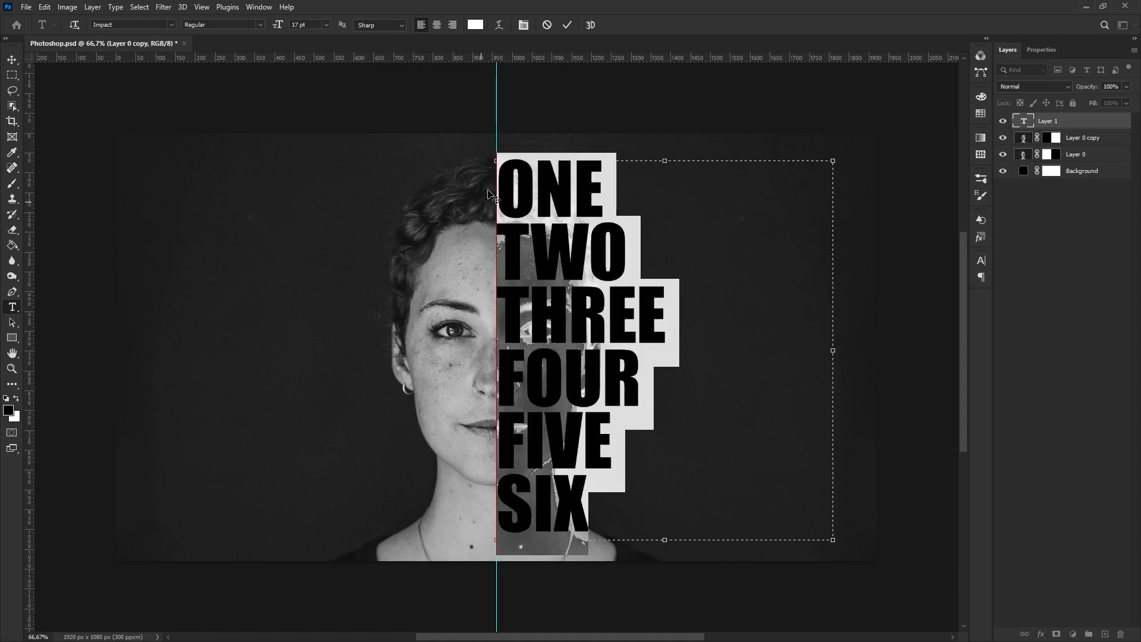
left_click(523, 30)
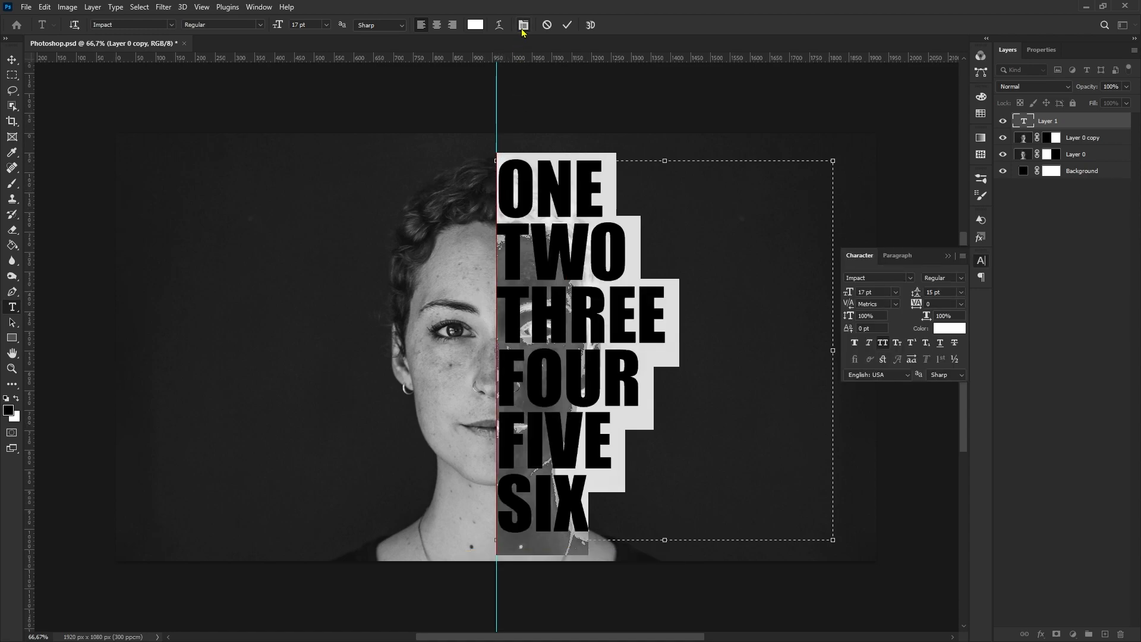
left_click(880, 294)
type("17")
left_click(946, 293)
type("15")
left_click(566, 25)
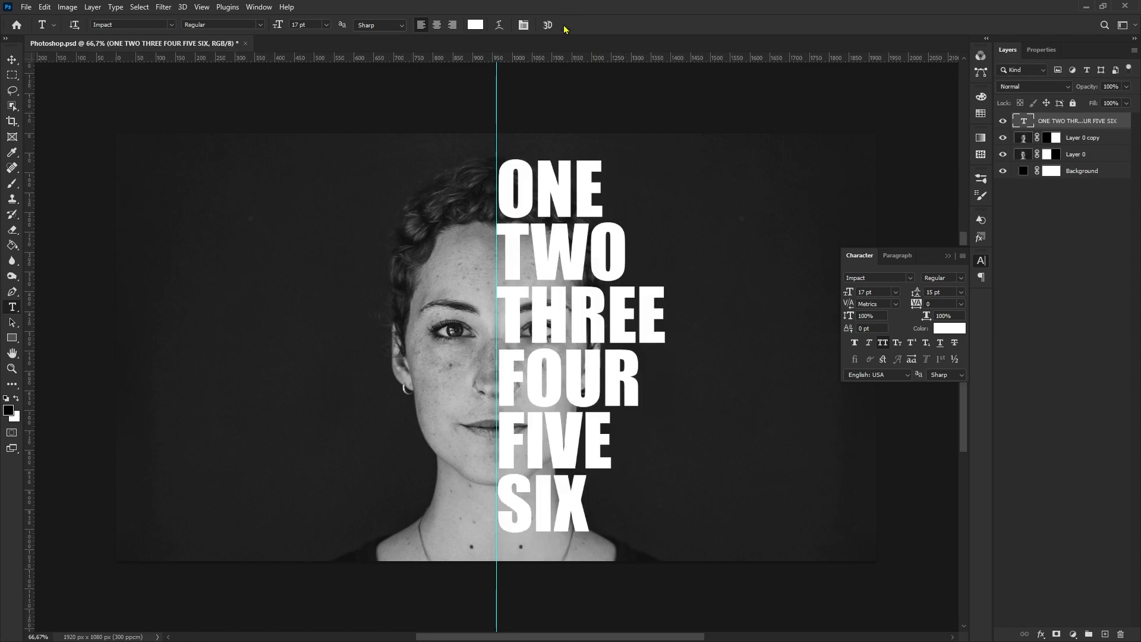
left_click(948, 256)
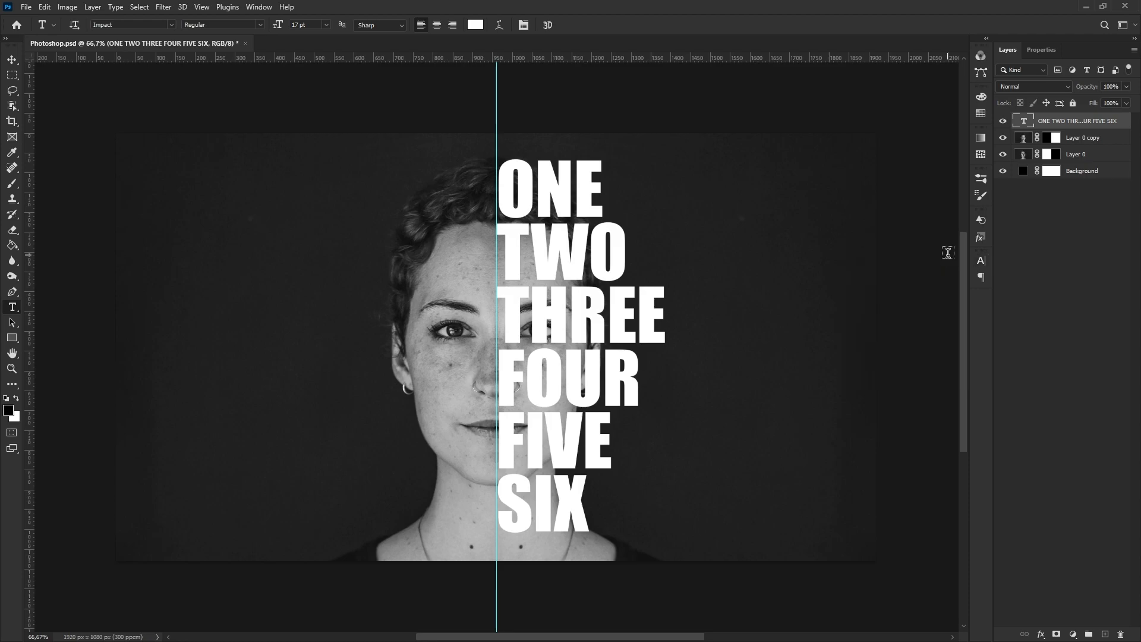
Move the text layer directly below Layer 0 copy and clip Layer 0 copy to the text.
left_click(12, 61)
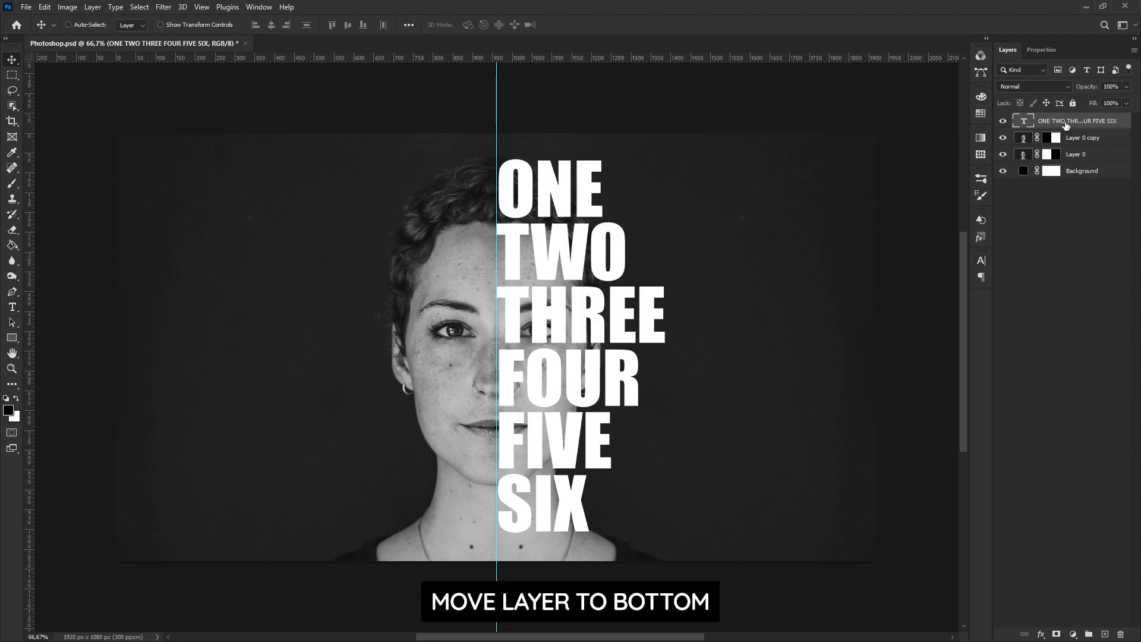
left_click_drag(1066, 125, 1072, 146)
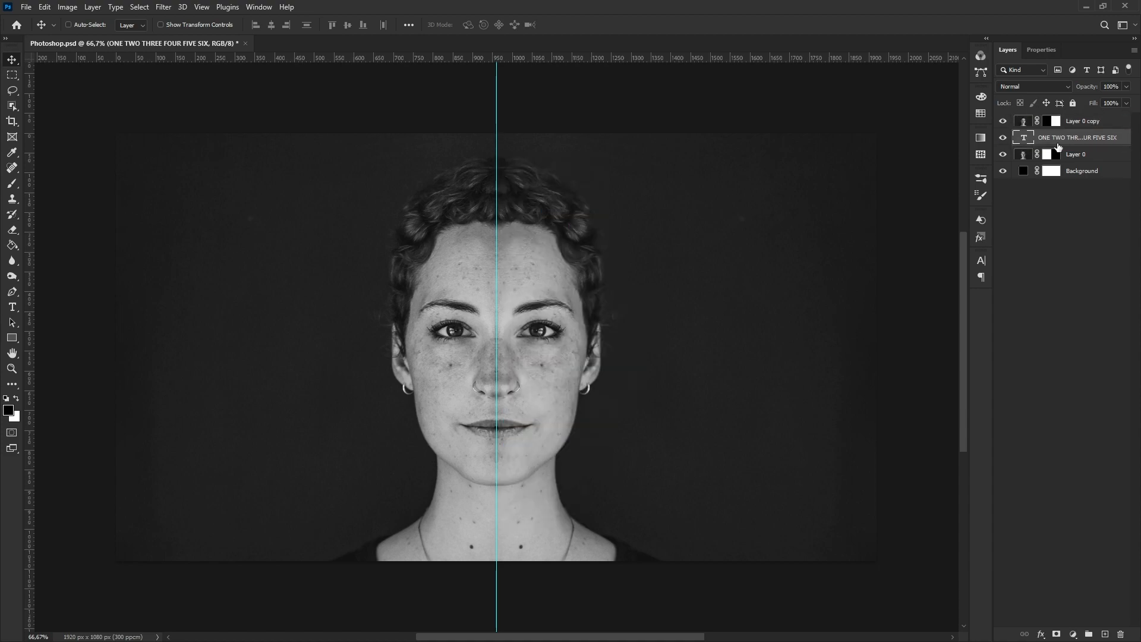
left_click(1025, 126, "alt")
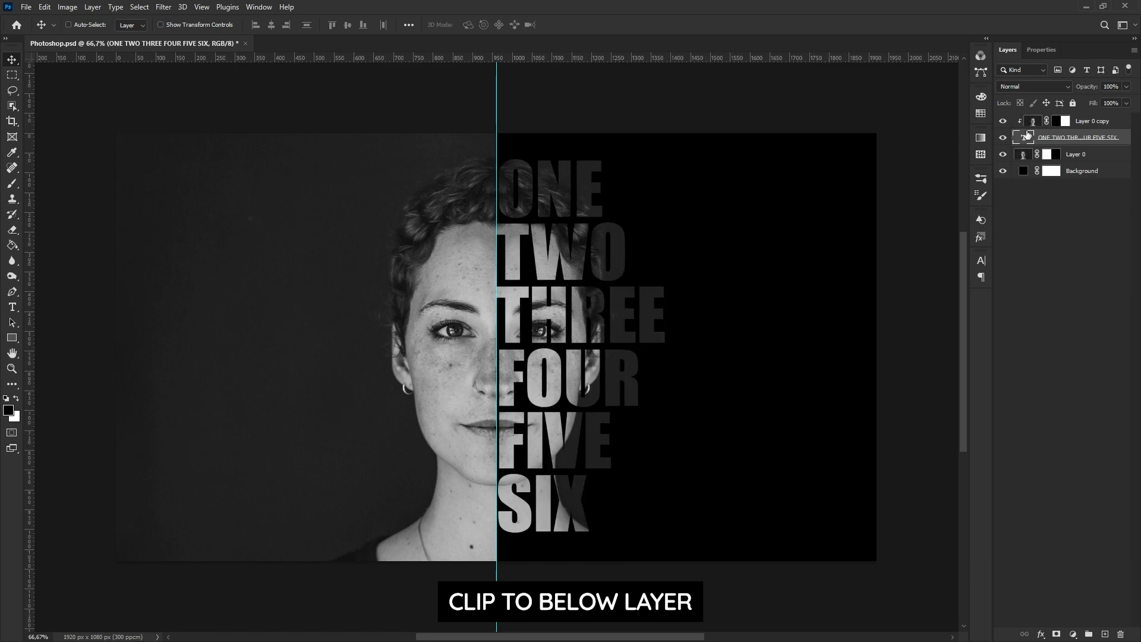
Move Layer 0 to the top of the layer stack.
left_click(1106, 155)
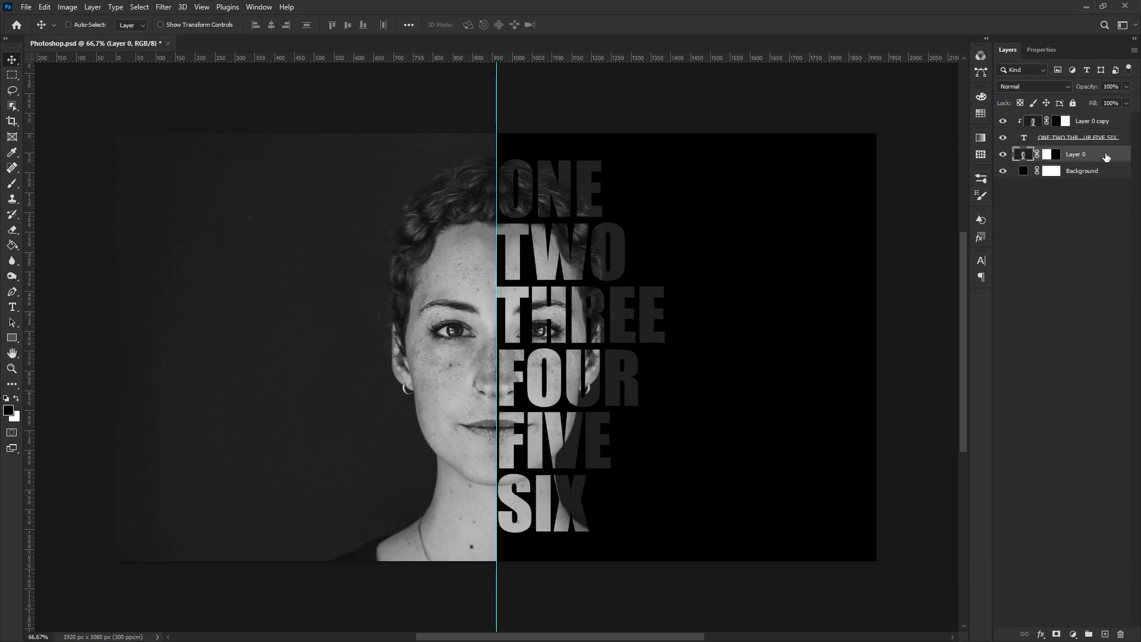
left_click_drag(1106, 157, 1103, 120)
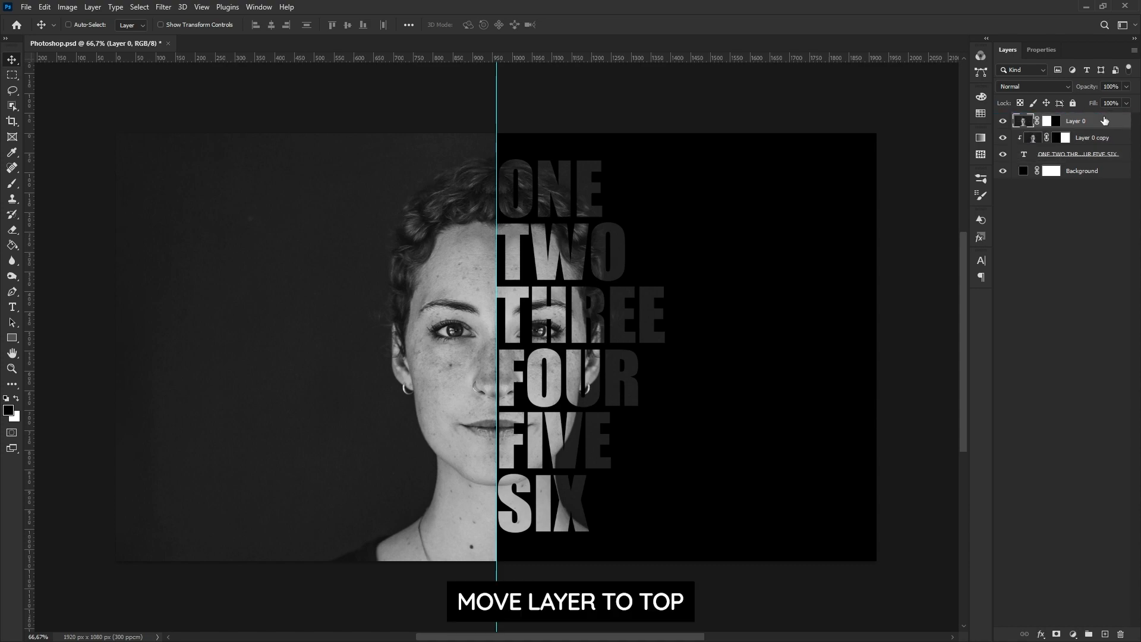
Nudge the text layer about 10 px left and 5 px down to fit it against the half face.
left_click(1103, 157)
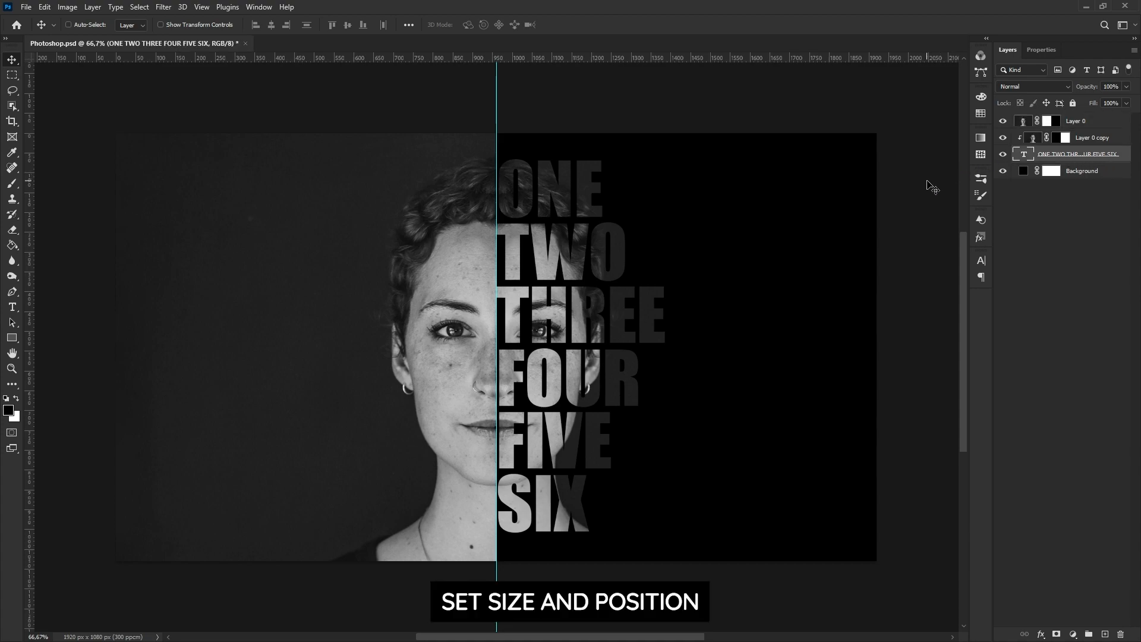
key("shift+Left")
key("Down")
key("Down")
key("Down")
key("Down")
key("Down")
key("Down")
key("Down")
key("Down")
key("Down")
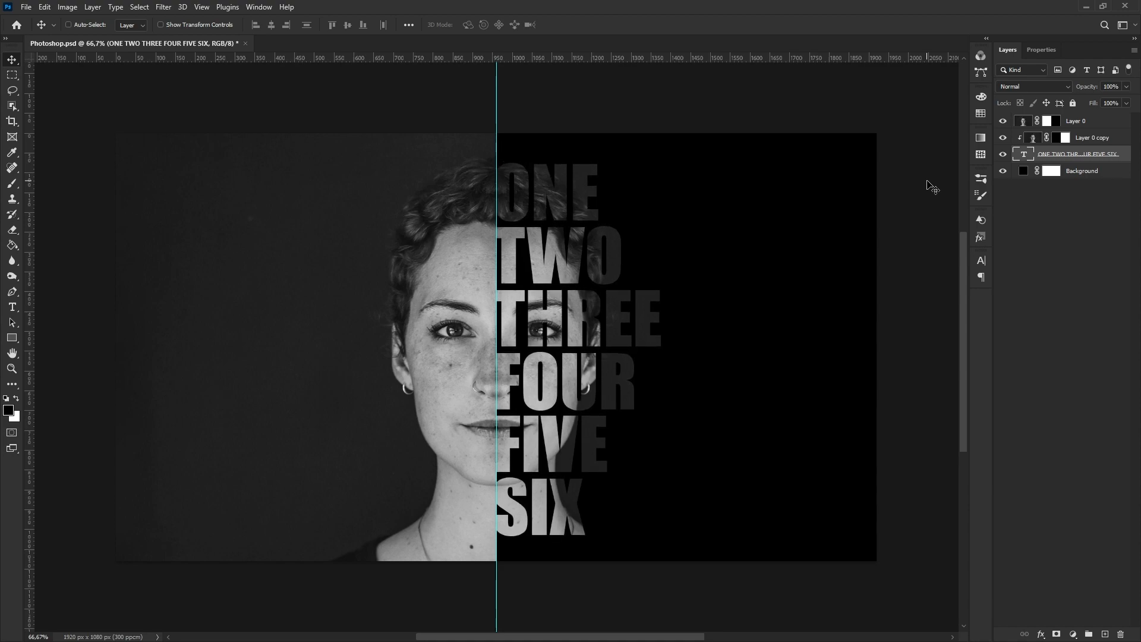
key("Up")
key("Up")
key("Up")
key("Up")
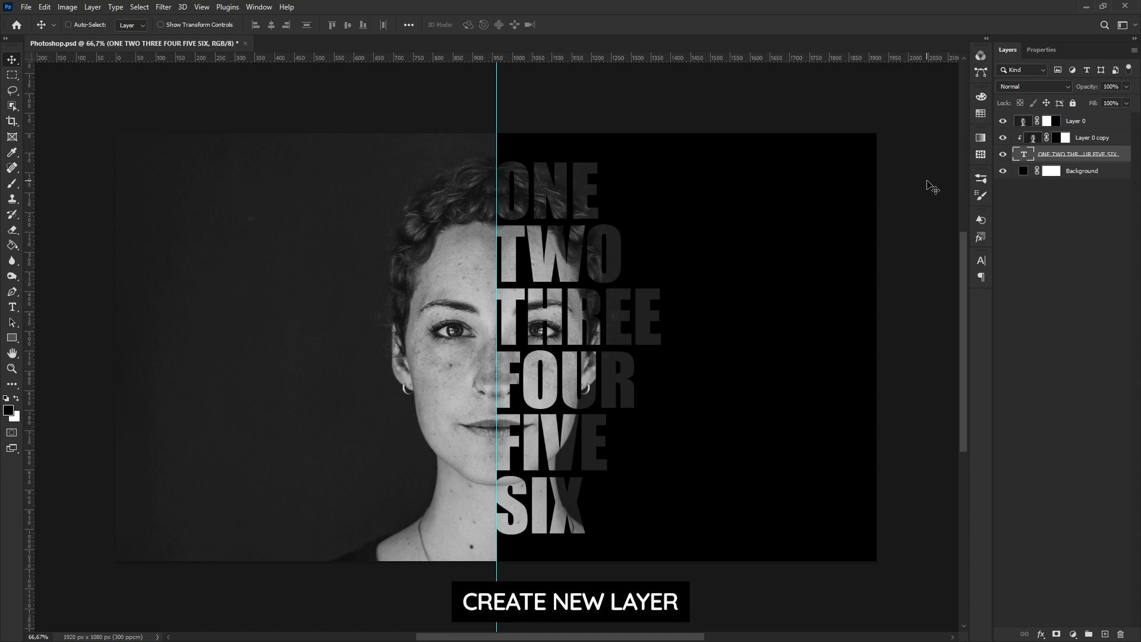
Create a new empty layer directly above the Background layer.
left_click(1111, 174)
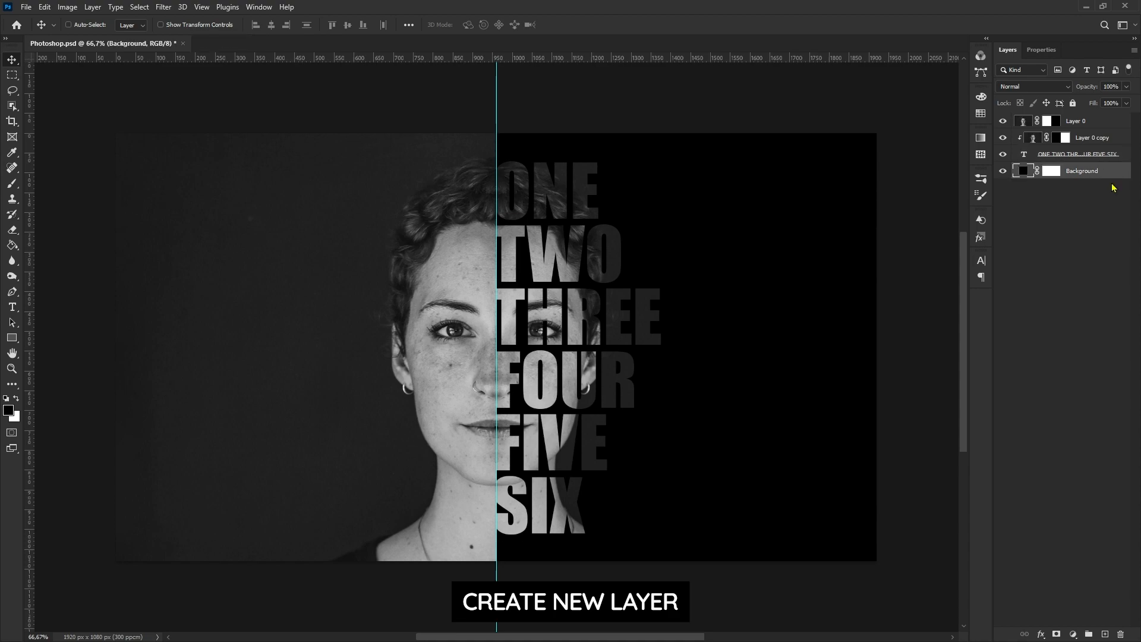
left_click(1104, 634)
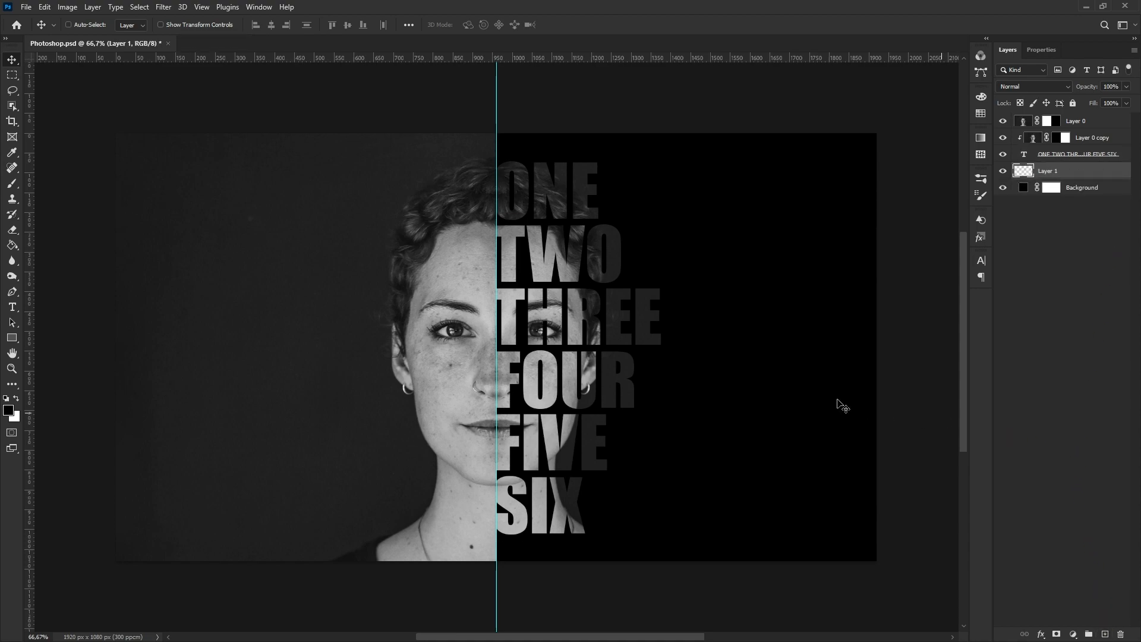
Set up the Brush tool with brush 7 from the Smoke Brushes 2 set at a size of 1500 px.
left_click(14, 187)
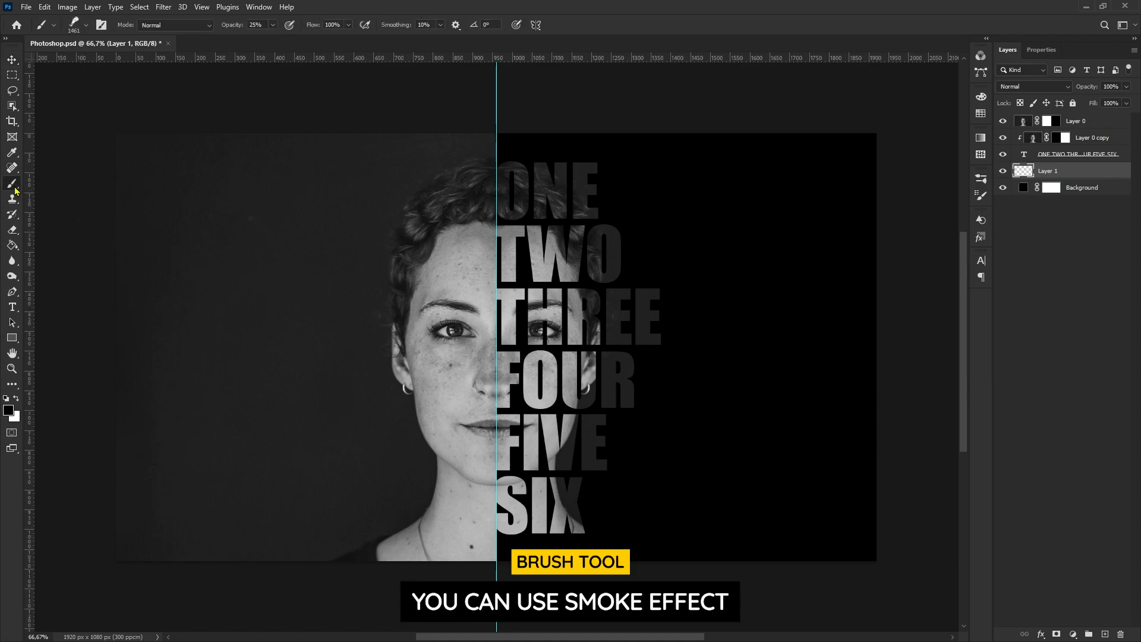
right_click(617, 305)
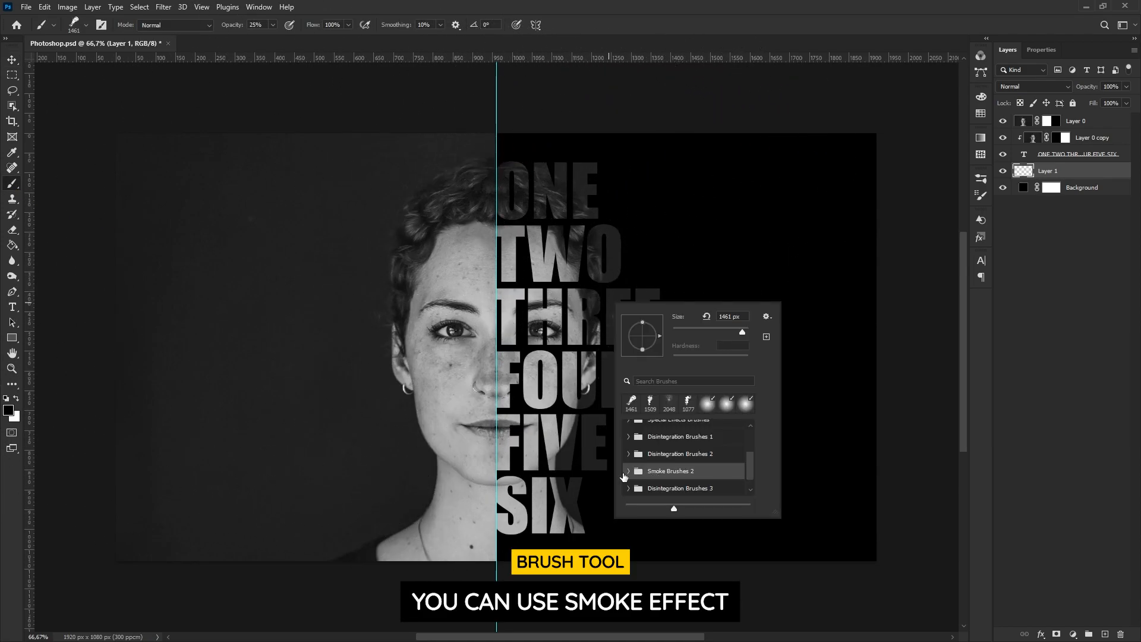
left_click(627, 471)
left_click_drag(752, 448, 752, 462)
left_click(689, 472)
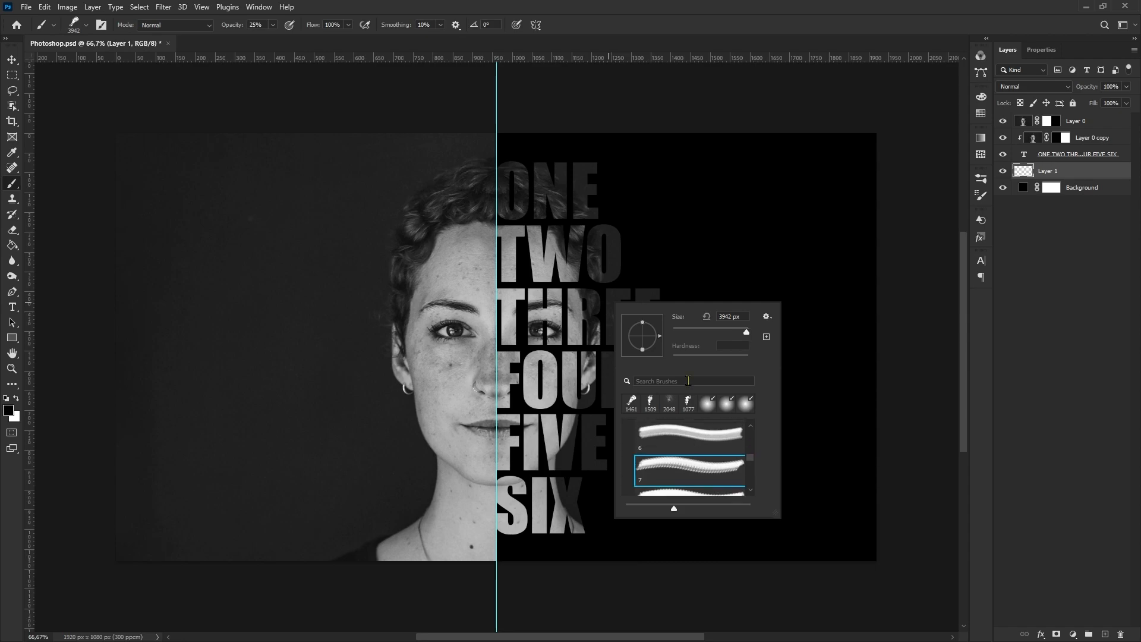
left_click(738, 315)
type("1500")
key("Return")
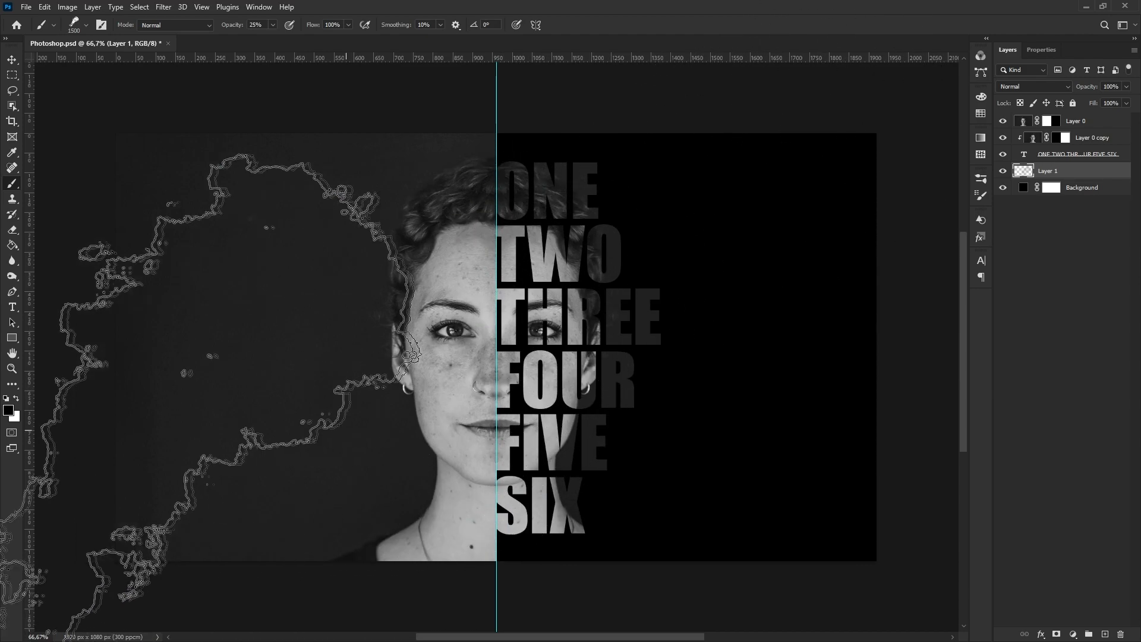
Stamp white smoke once behind the words on Layer 1 and set the layer's opacity to 70%.
left_click(16, 398)
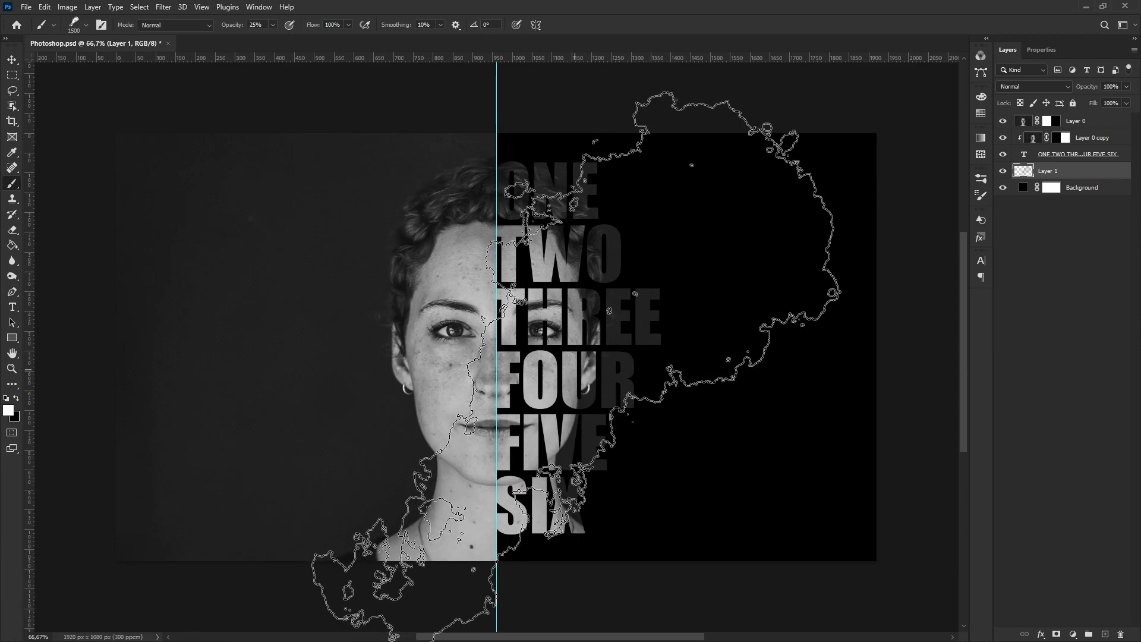
left_click(575, 369)
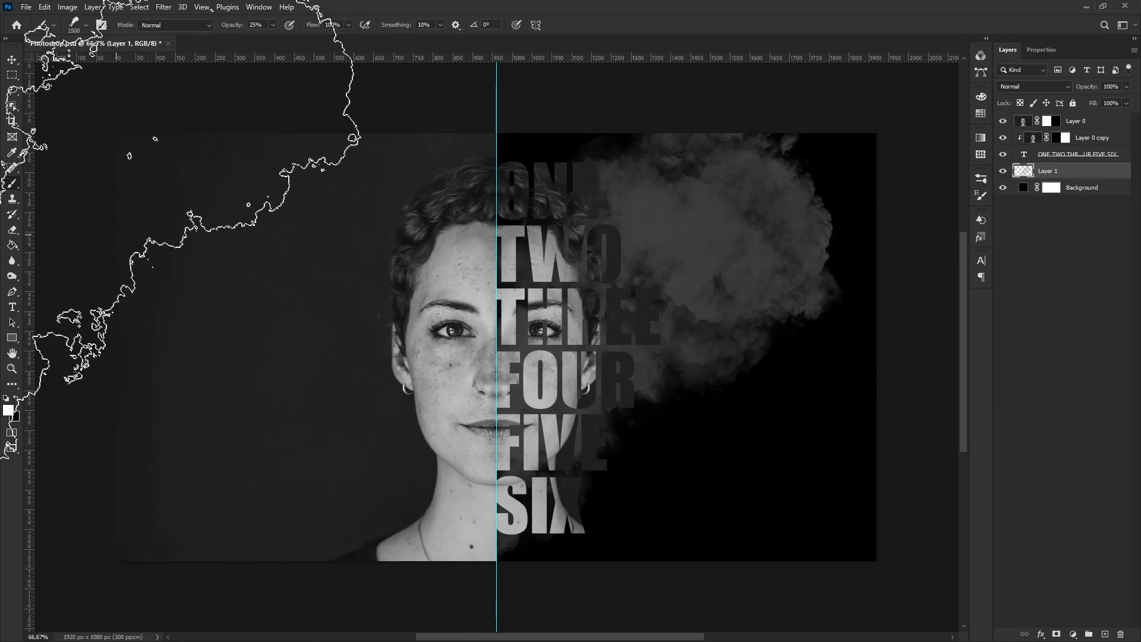
left_click(12, 60)
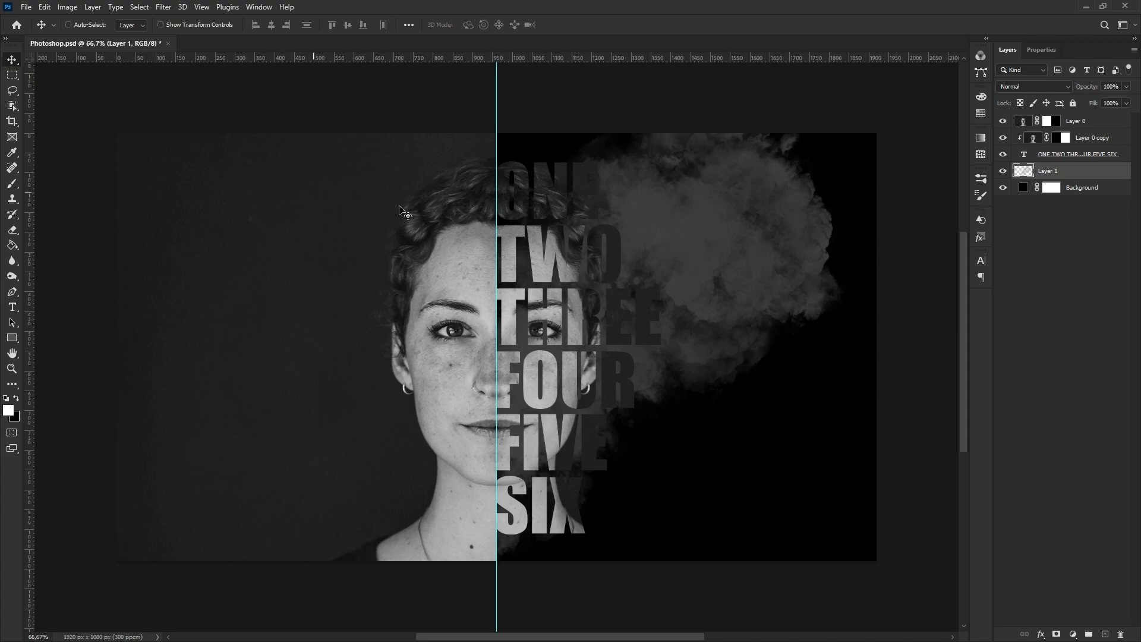
left_click(1112, 85)
type("70")
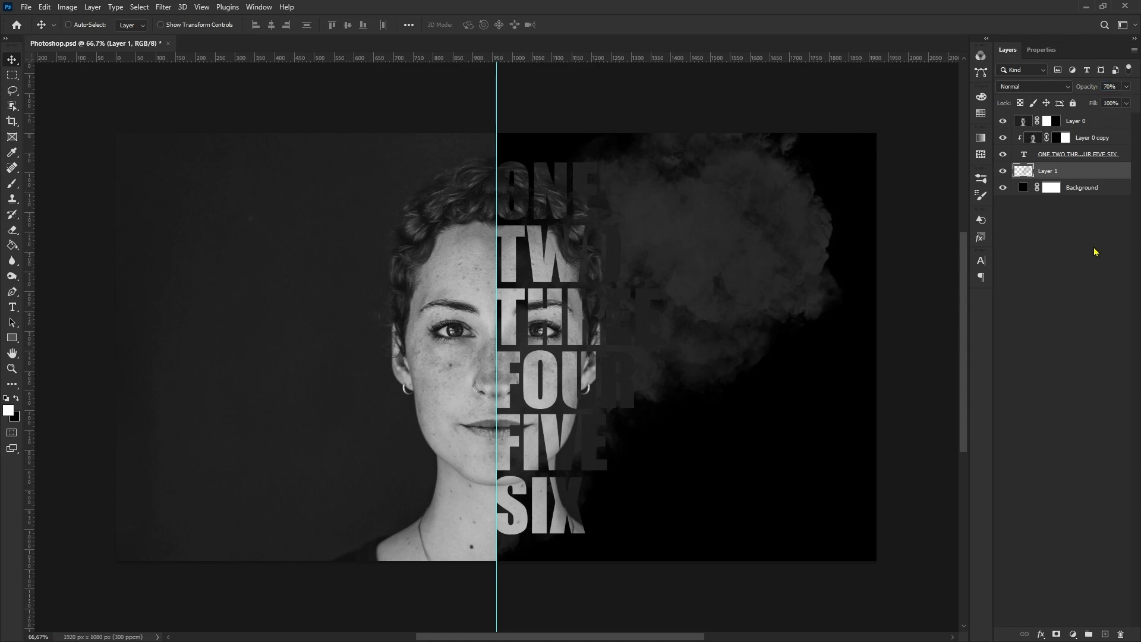
Add a Levels adjustment directly above Layer 0 and clip it to Layer 0.
left_click(1104, 126)
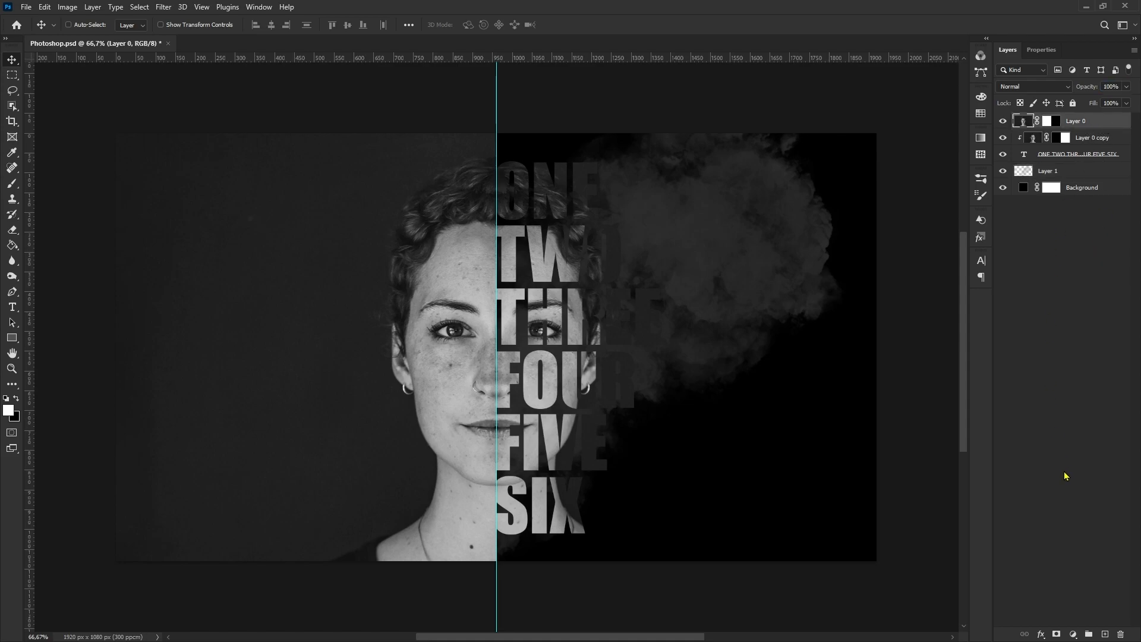
left_click(1073, 634)
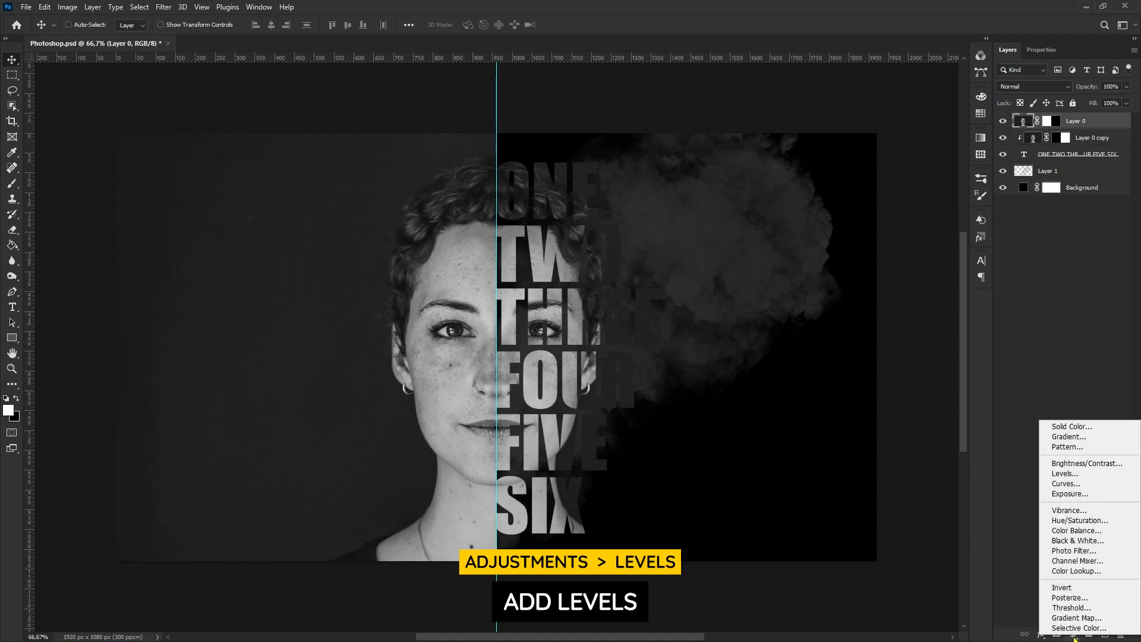
left_click(1072, 473)
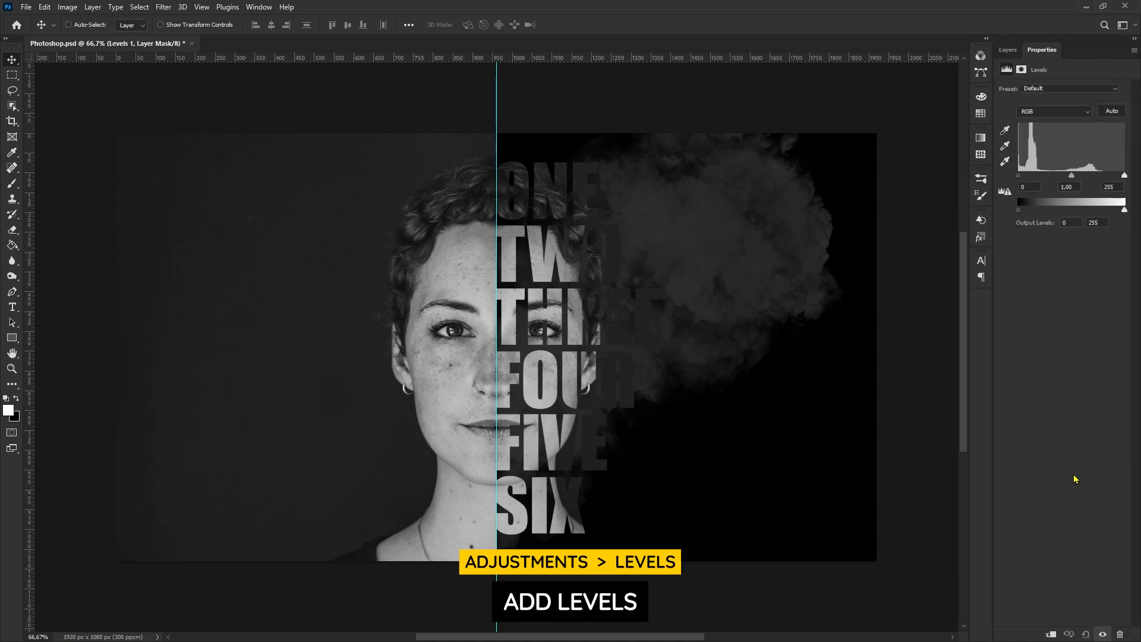
left_click(1050, 634)
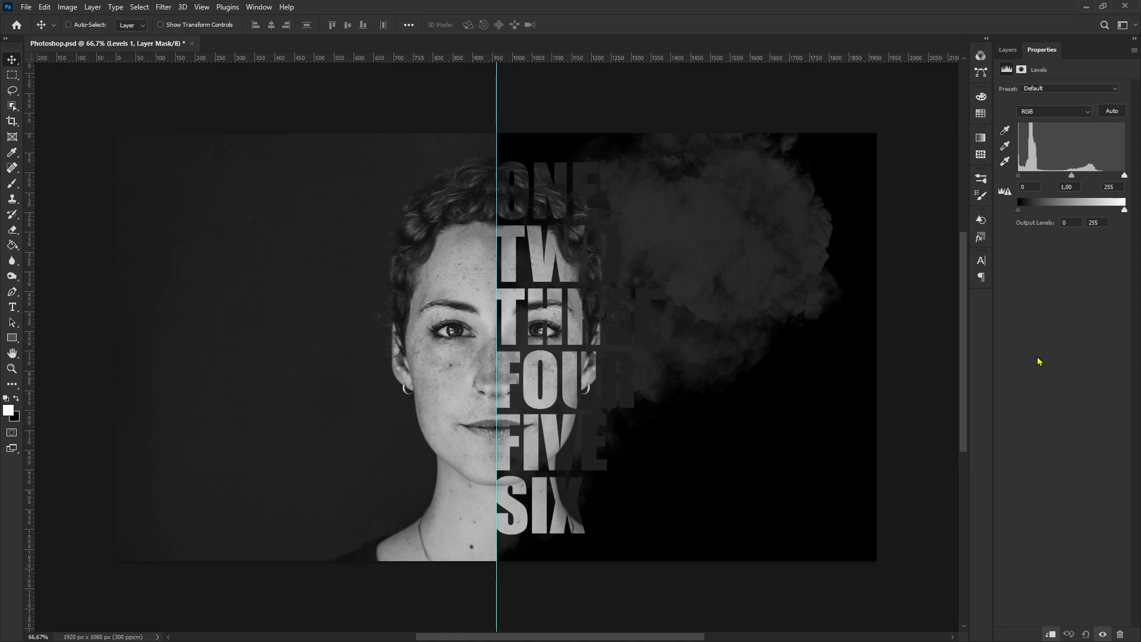
Set the clipped Levels adjustment's input levels to shadows 20, midtones 0.95 and highlights 232.
left_click(1033, 184)
type("20")
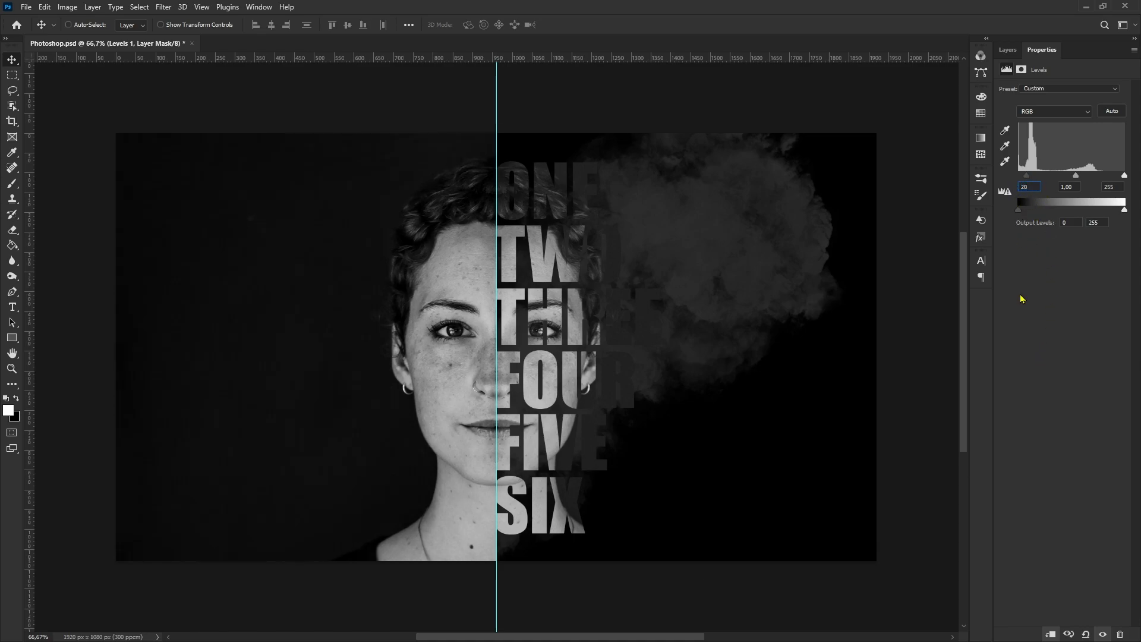
key("Tab")
type("0,95")
left_click_drag(1124, 176, 1115, 177)
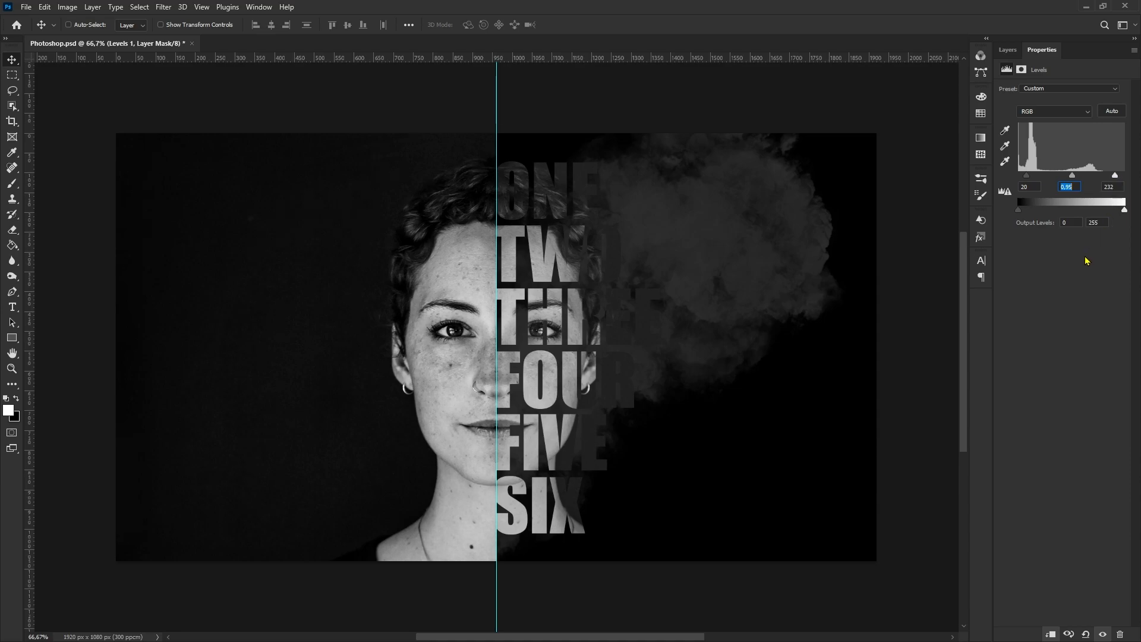
Add a second, unclipped Levels adjustment at the top of the layer stack.
left_click(1008, 53)
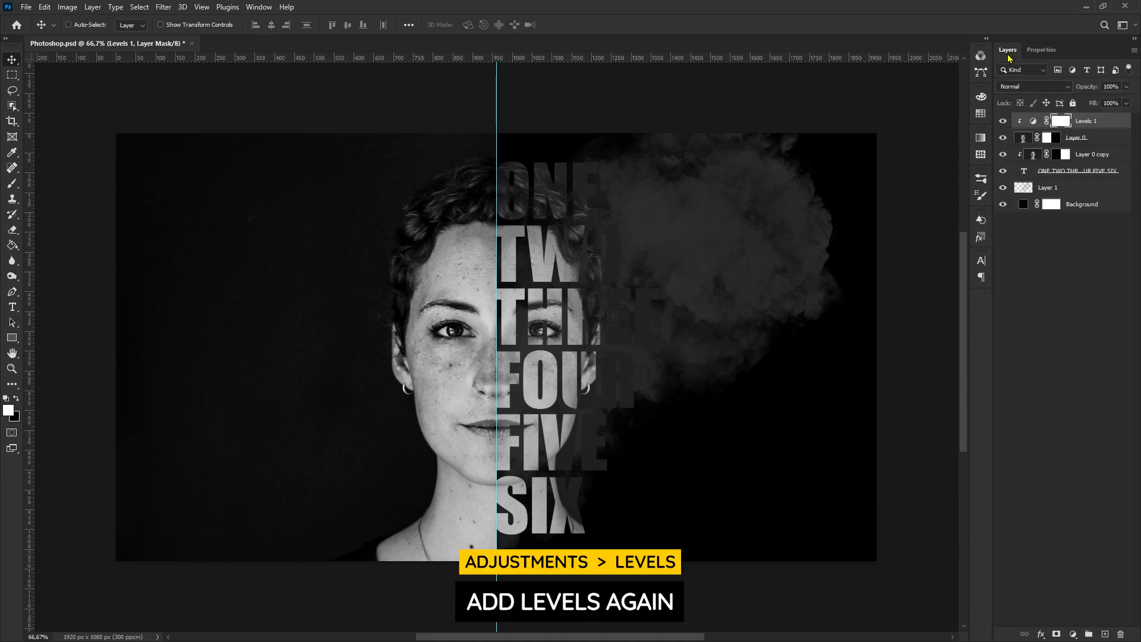
left_click(1072, 307)
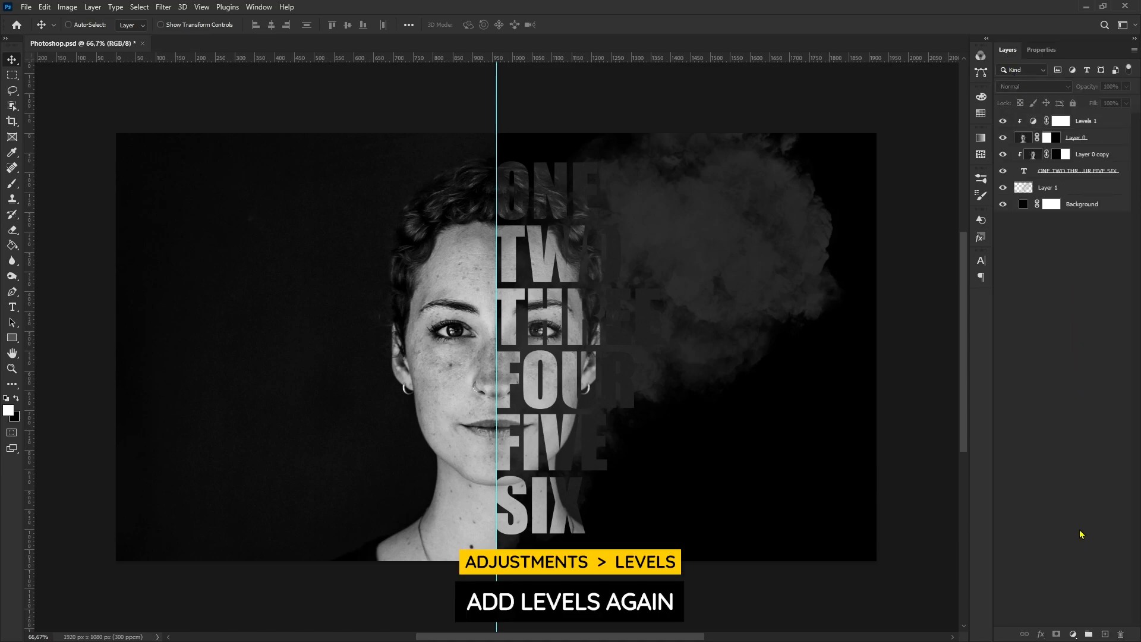
left_click(1072, 634)
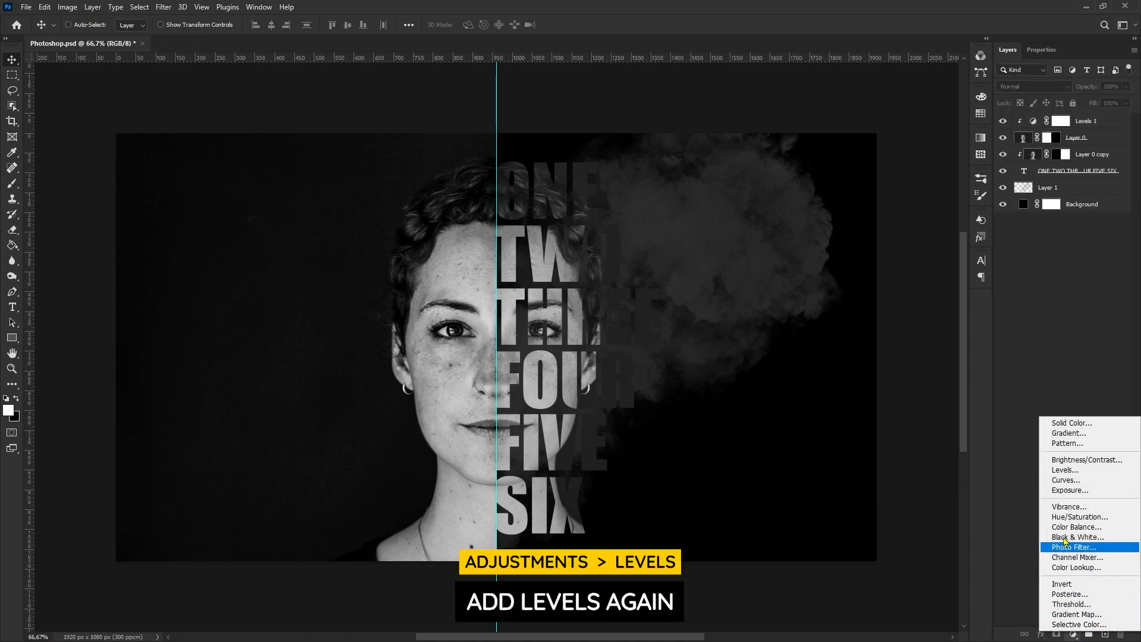
left_click(1061, 470)
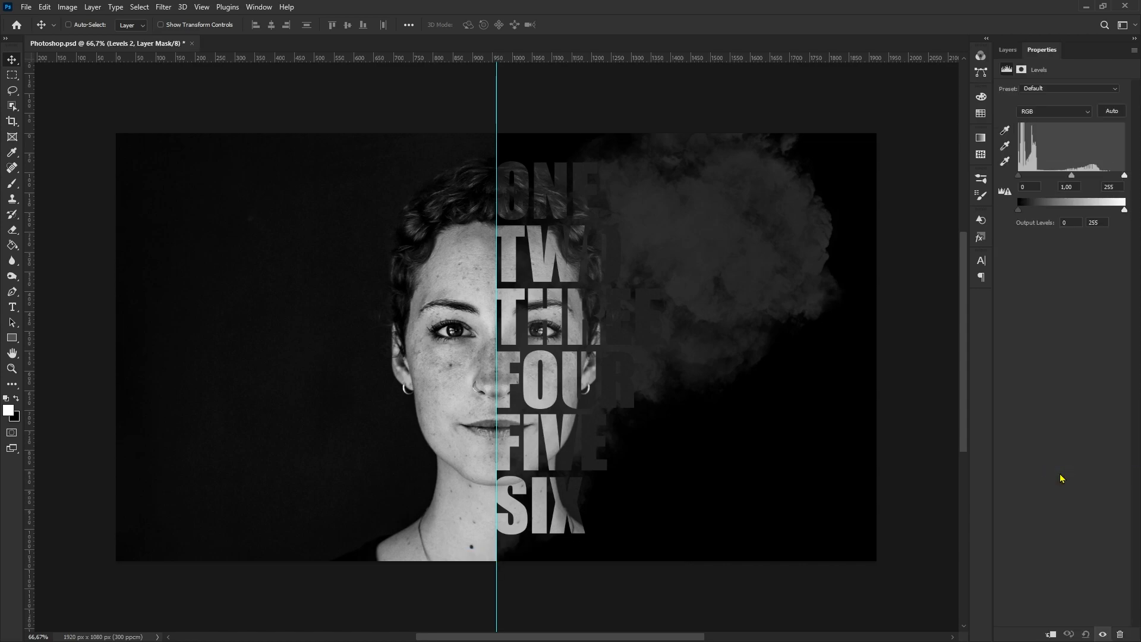
Set the topmost Levels adjustment's input levels to shadows 20, midtones 1.05 and highlights 222.
left_click(1030, 187)
type("20")
left_click(1058, 187)
double_click(1075, 186)
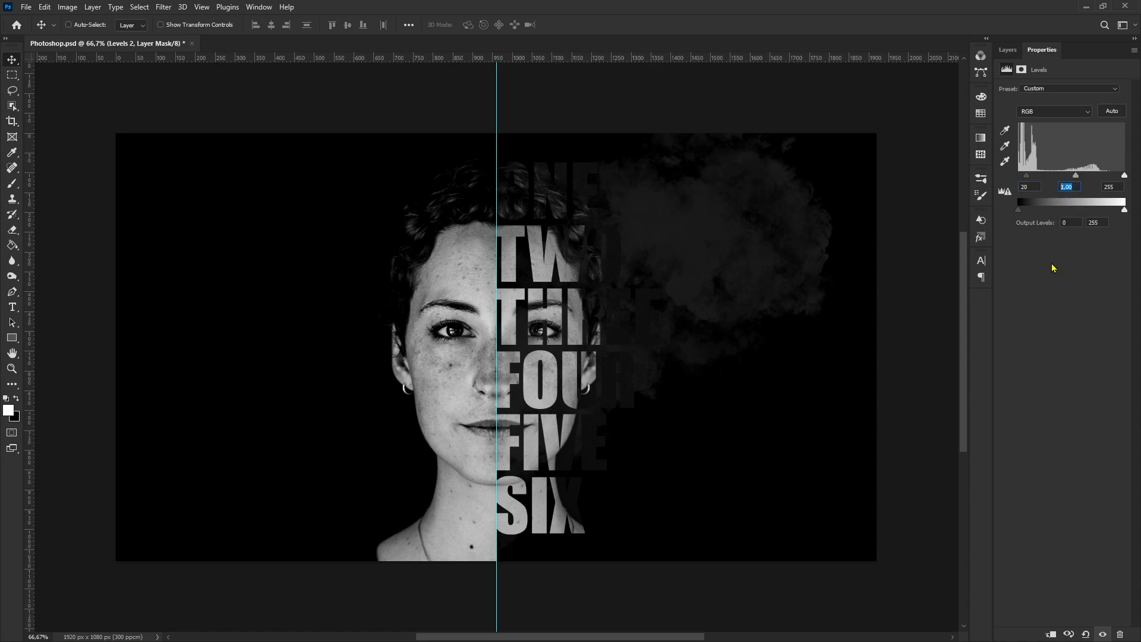
type("1,05")
key("Return")
left_click_drag(1126, 180, 1110, 181)
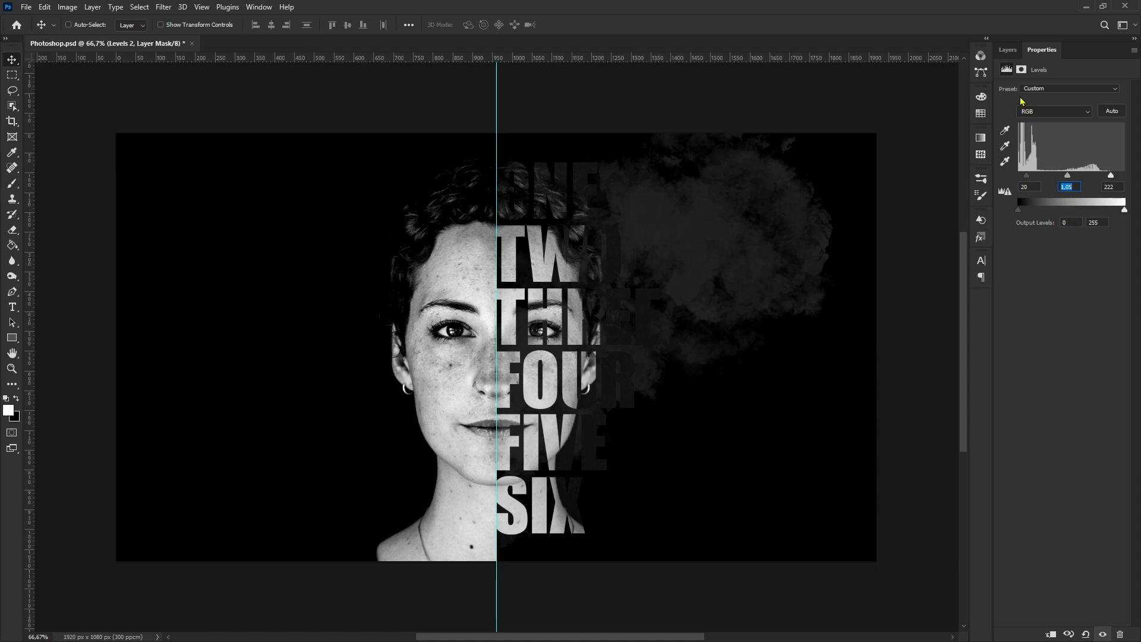
Deselect all layers and remove the vertical guide running through the middle of the face.
left_click(1007, 51)
left_click(1067, 324)
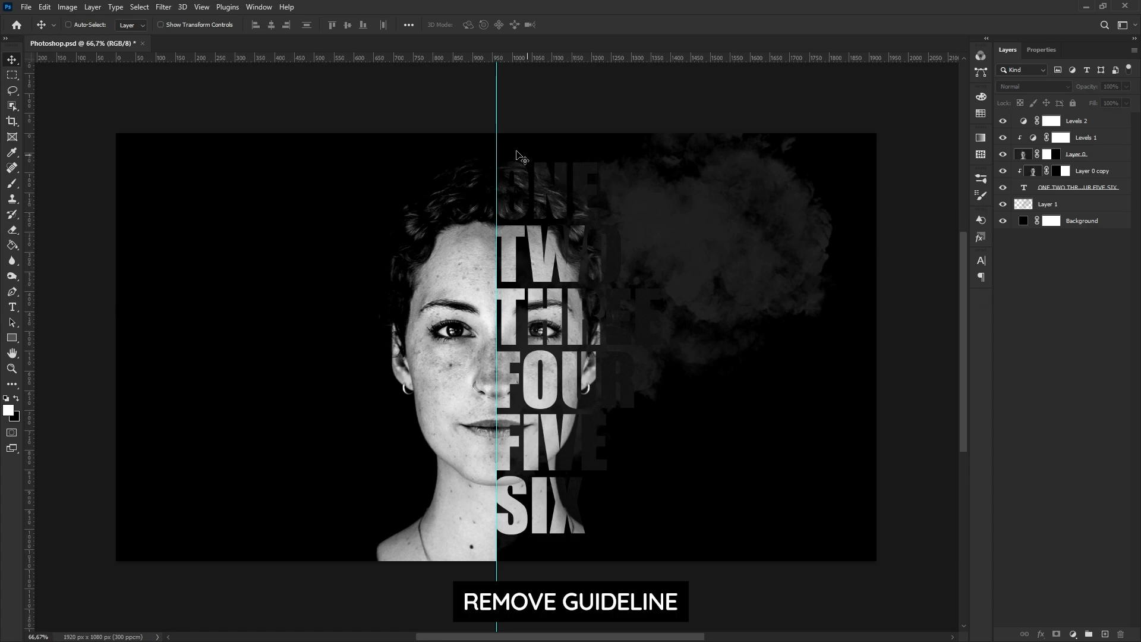
left_click_drag(495, 144, 15, 145)
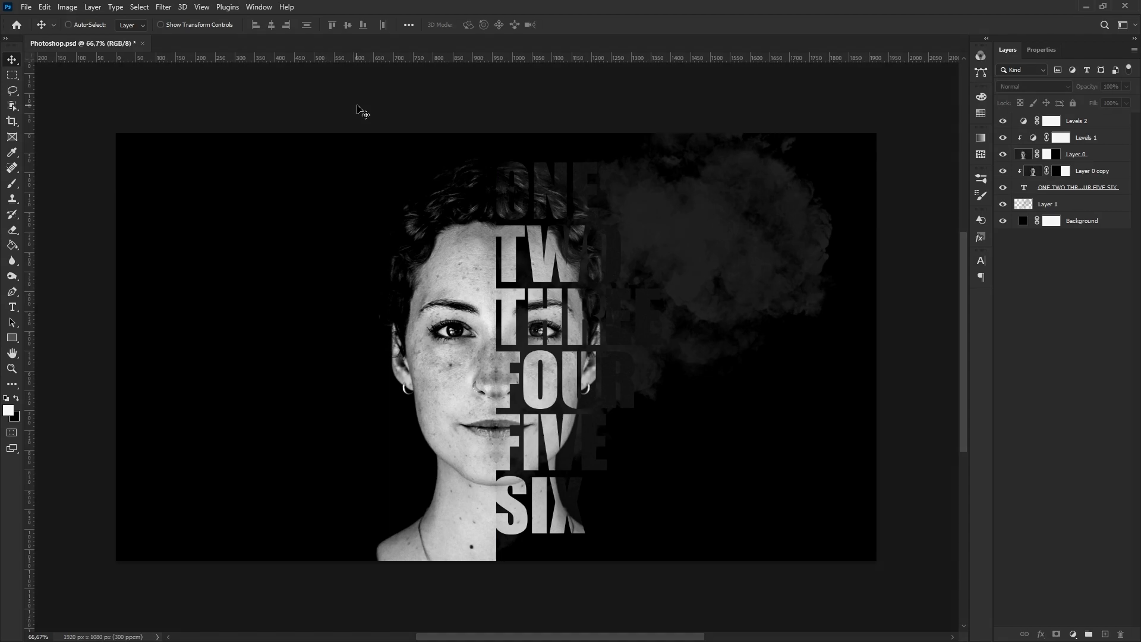